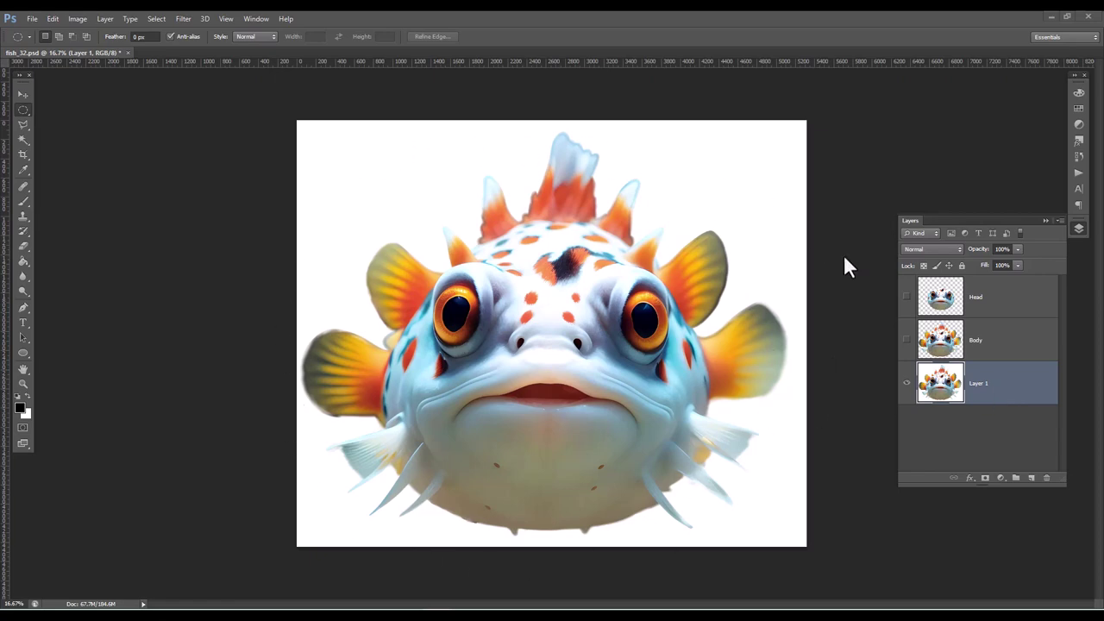
Select the white background around the fish with the Magic Wand and erase it from Layer 1
left_click(1059, 220)
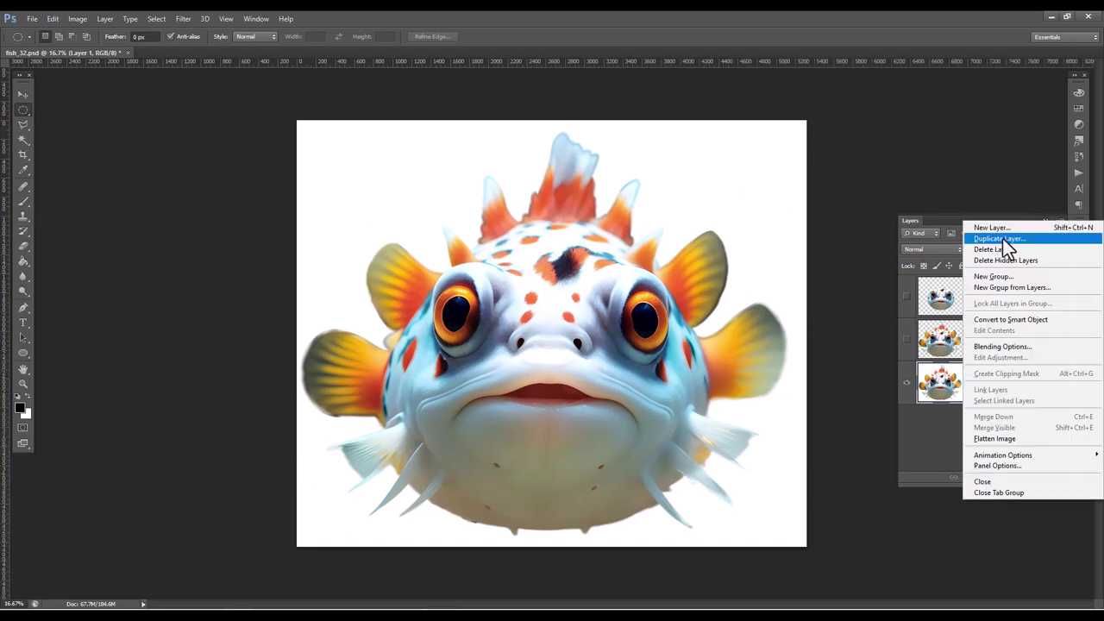
left_click(994, 162)
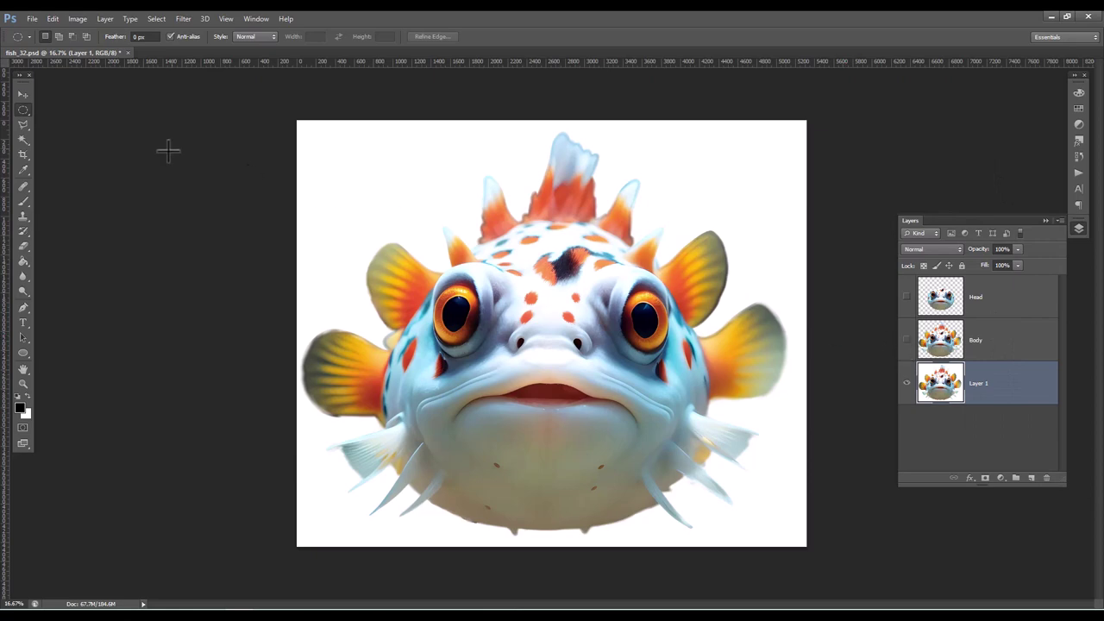
left_click(24, 139)
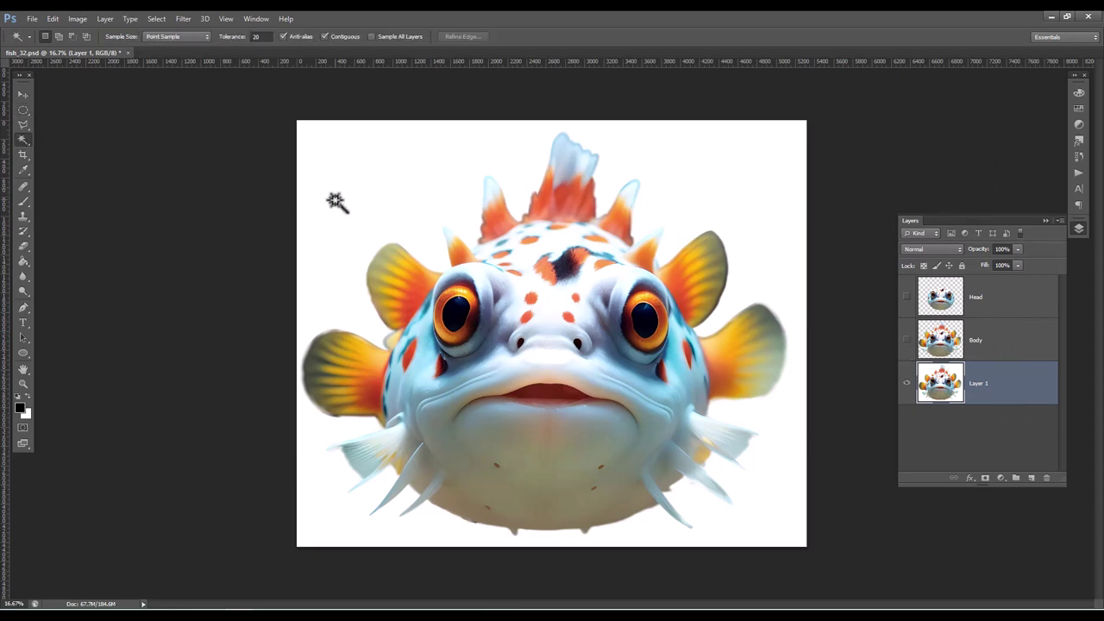
key("alt+bracketright")
left_click(357, 167)
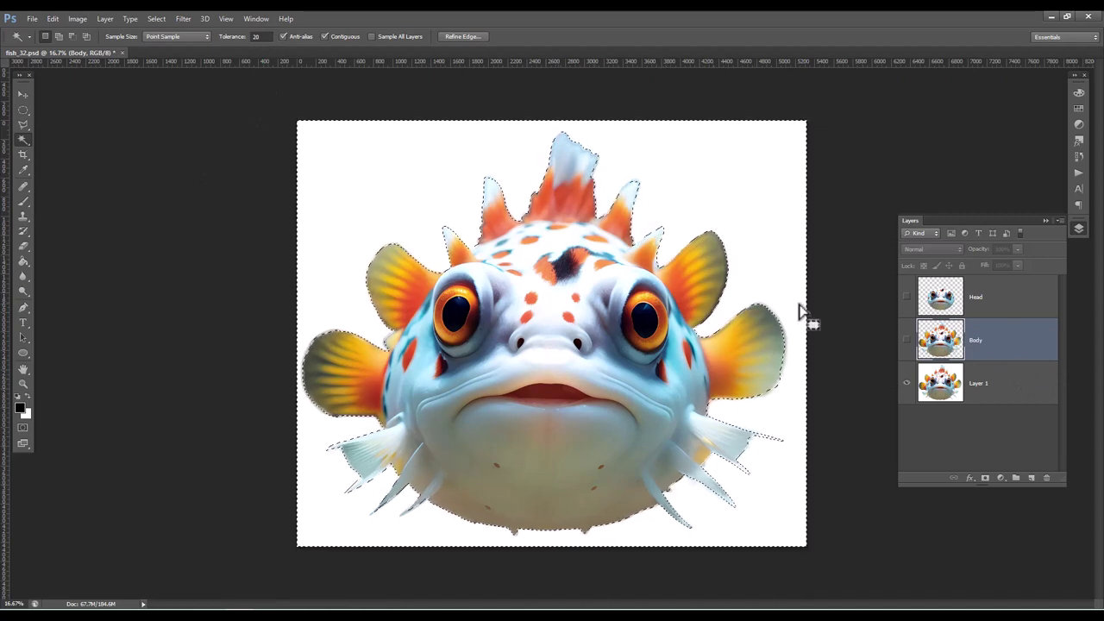
left_click(1003, 387)
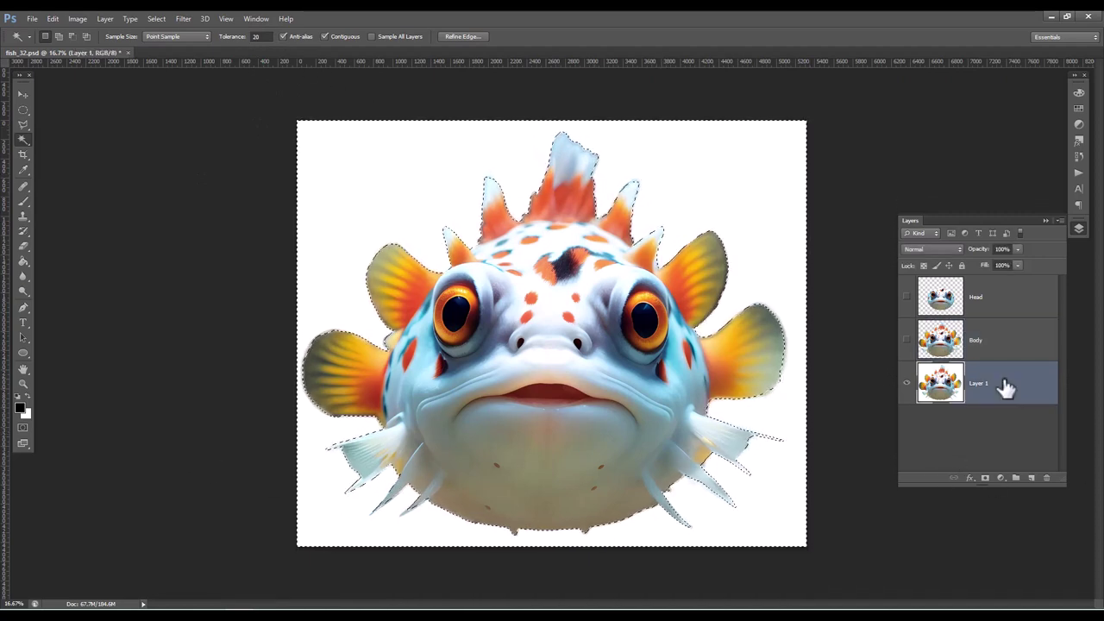
key("Delete")
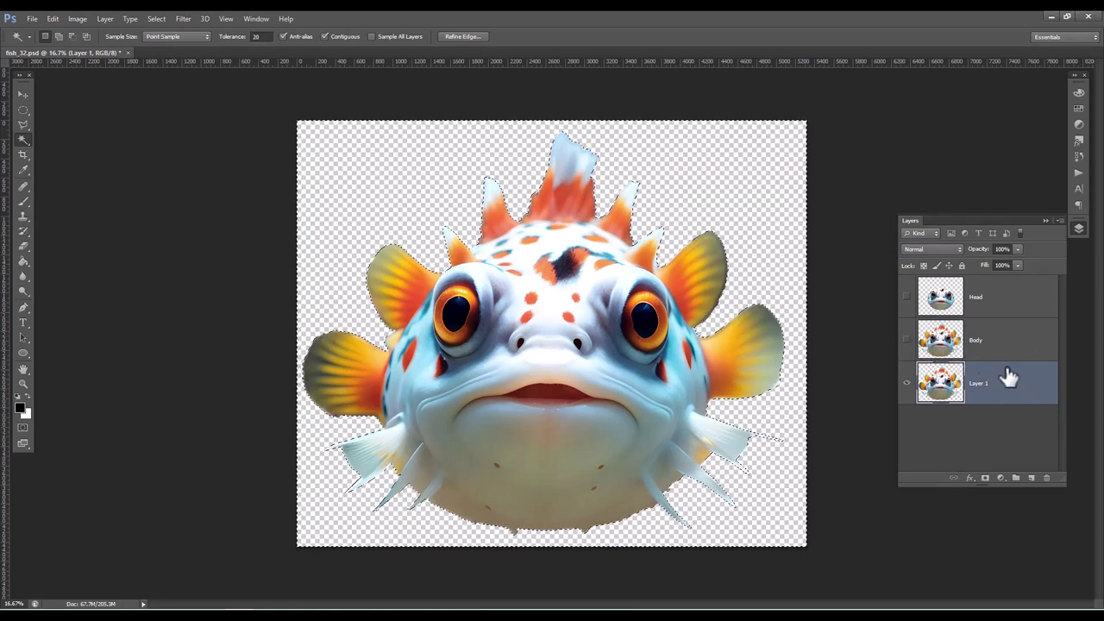
Delete Layer 1 and clear the selection, keeping the Head and Body layers
left_click(1048, 478)
key("Return")
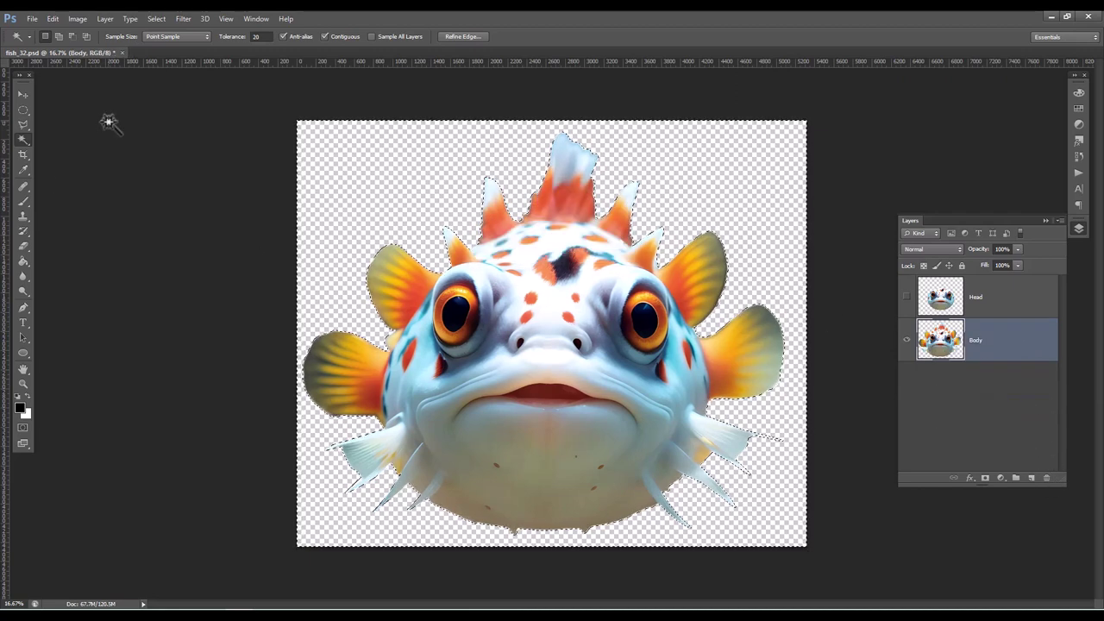
key("m")
key("ctrl+d")
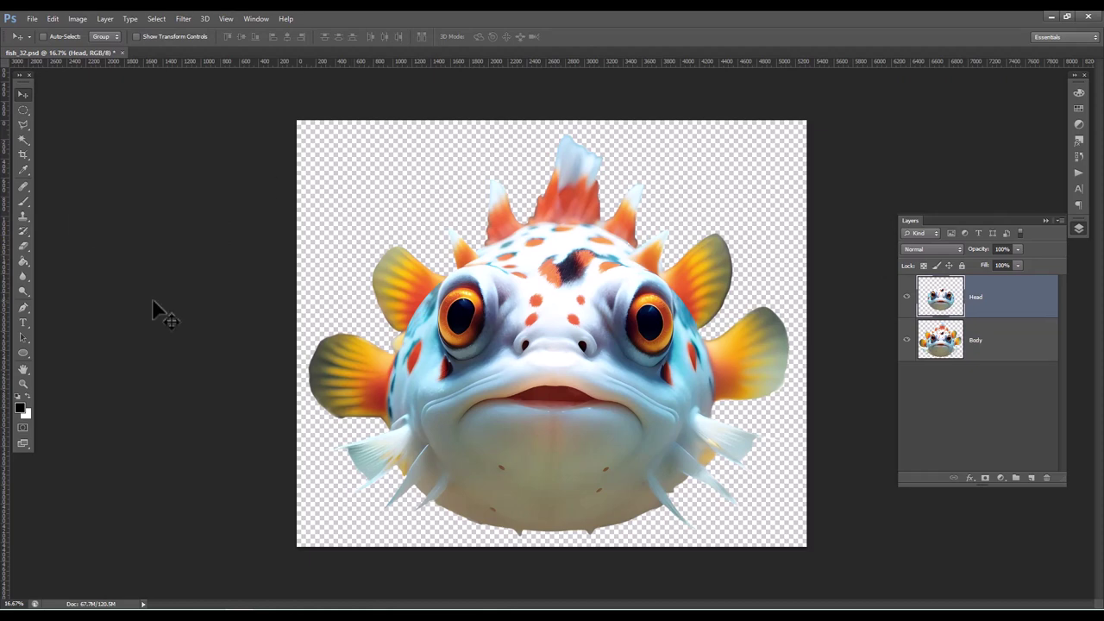
Make an oval selection around the fish's face on the Head layer and invert it
left_click(24, 110)
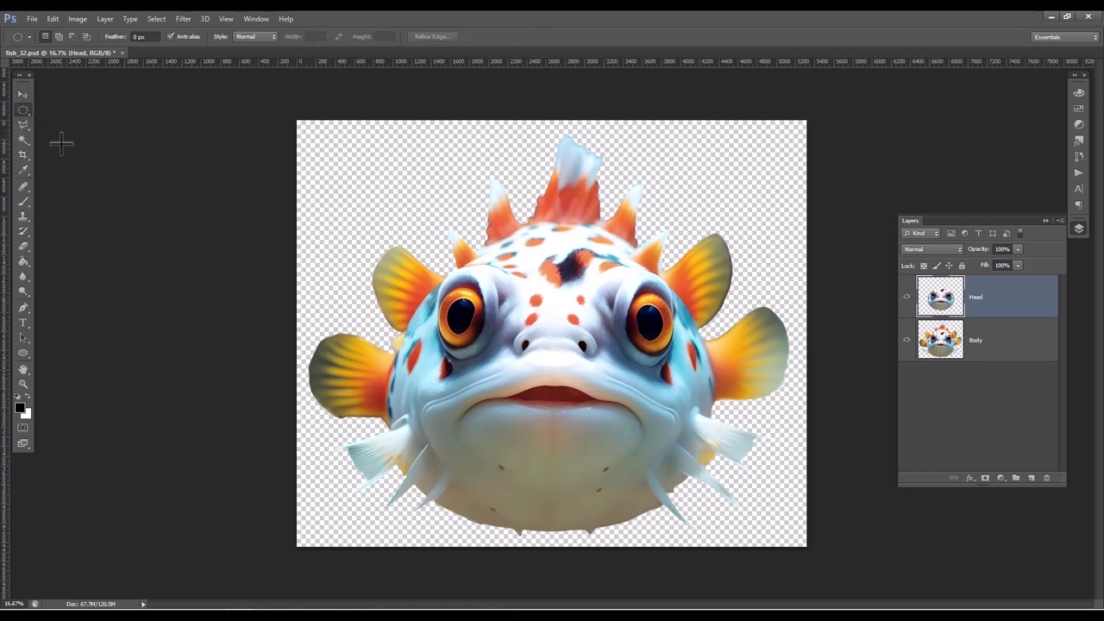
left_click(23, 140)
left_click(691, 270)
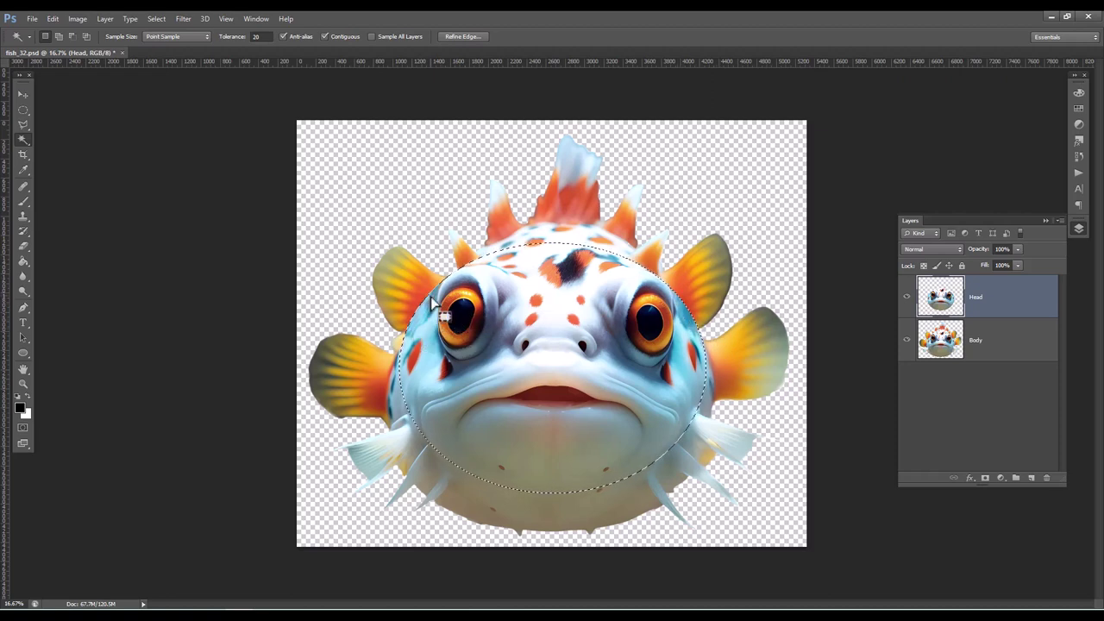
left_click(157, 19)
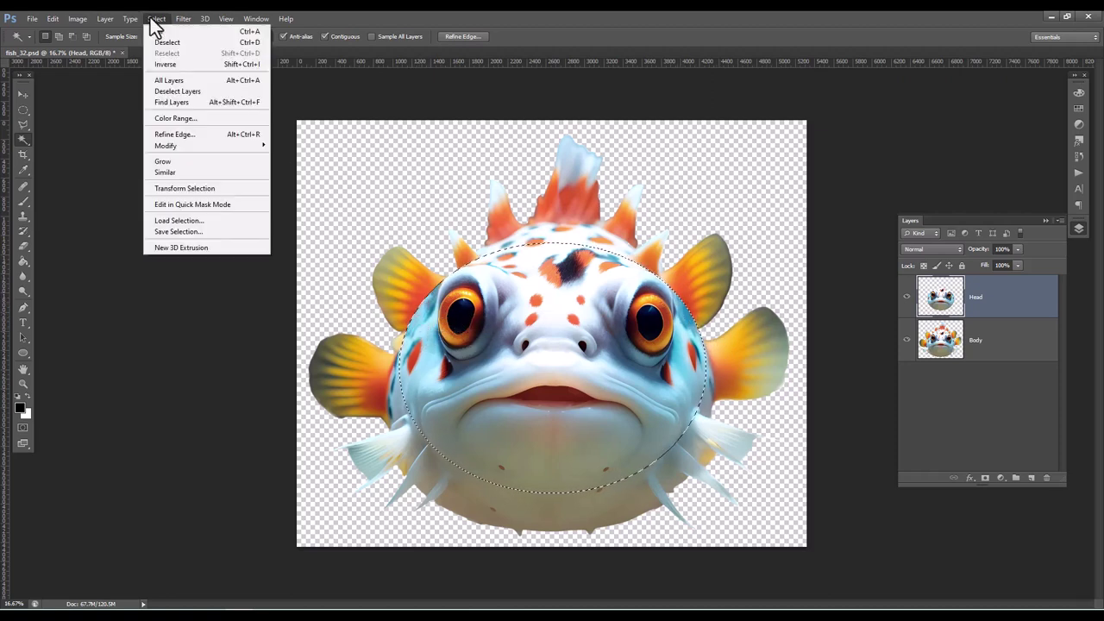
left_click(164, 64)
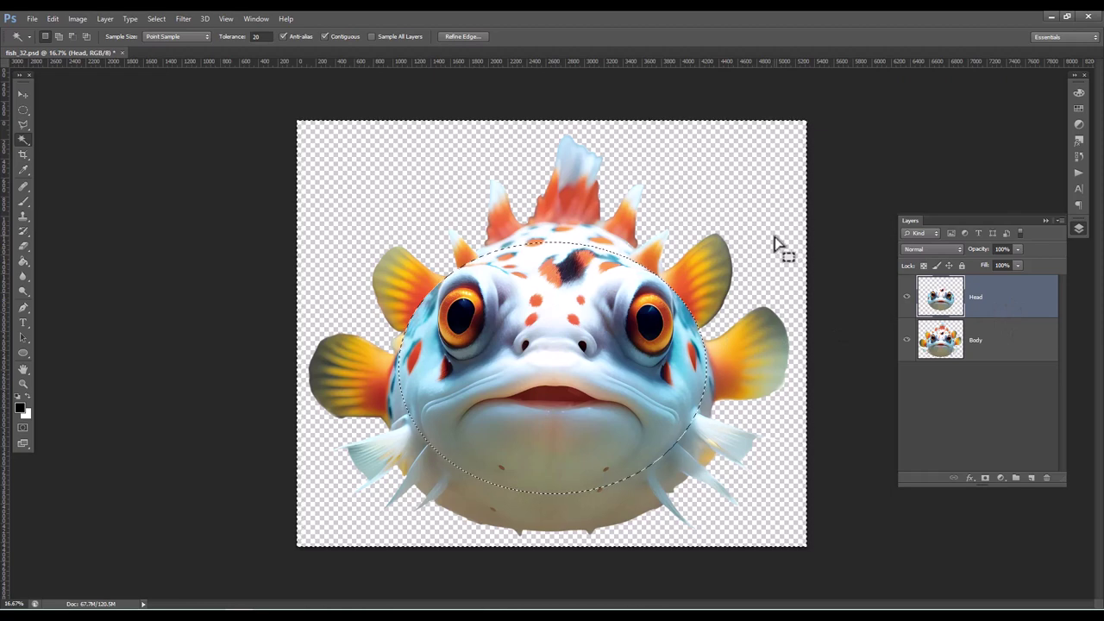
Clear the selection and toggle the visibility of the Body and Head layers to compare their artwork
left_click(906, 339)
left_click(23, 109)
key("ctrl+d")
left_click(907, 340)
left_click(907, 297)
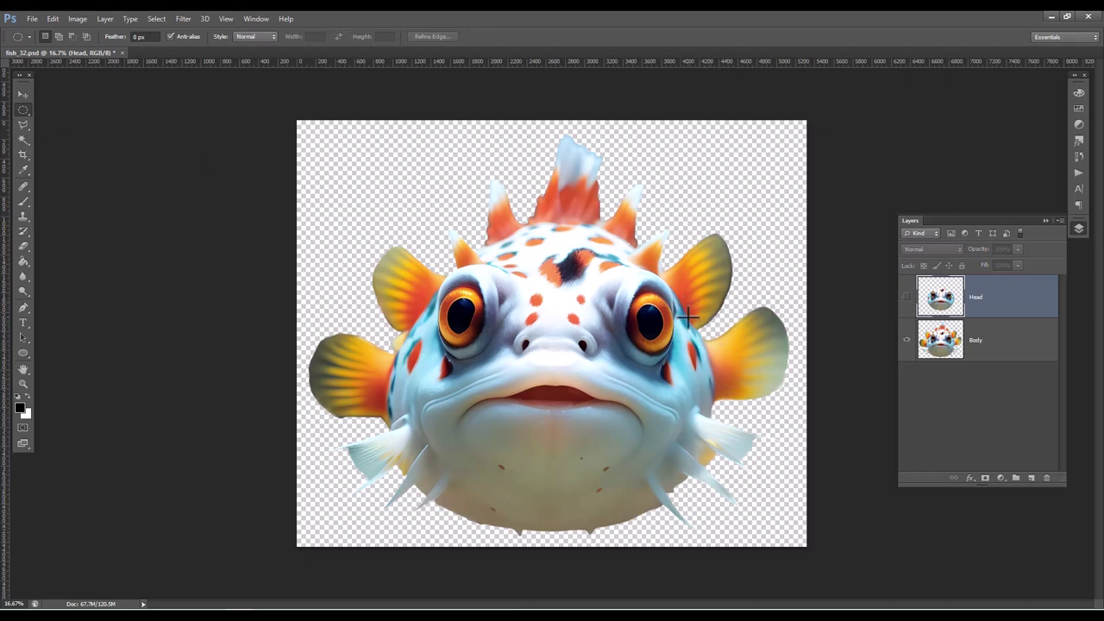
left_click(906, 297)
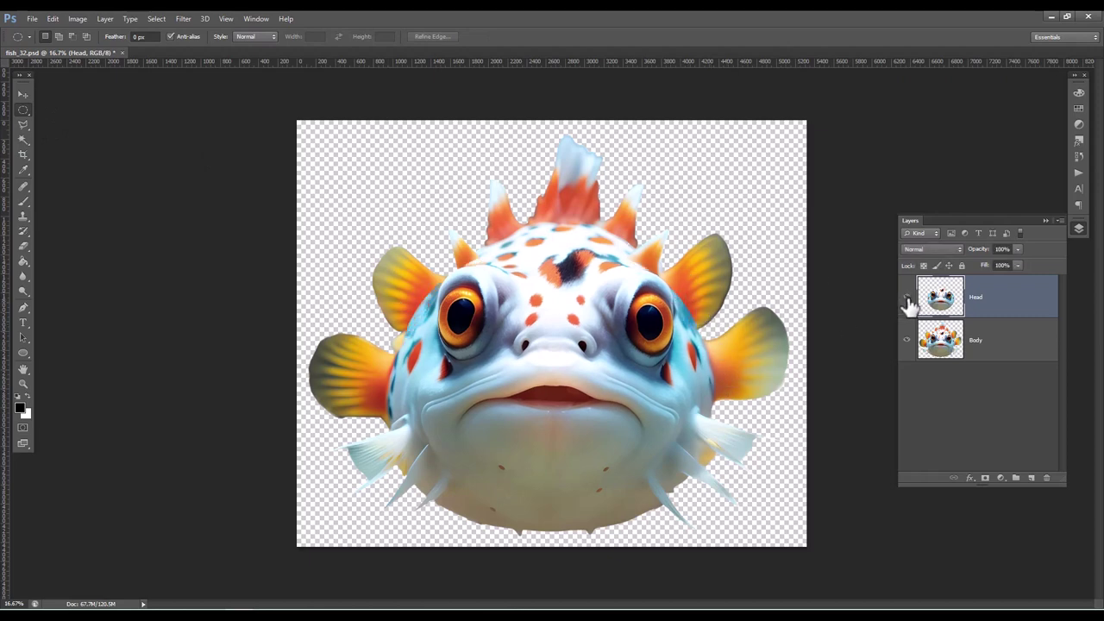
left_click(906, 297)
left_click(907, 297)
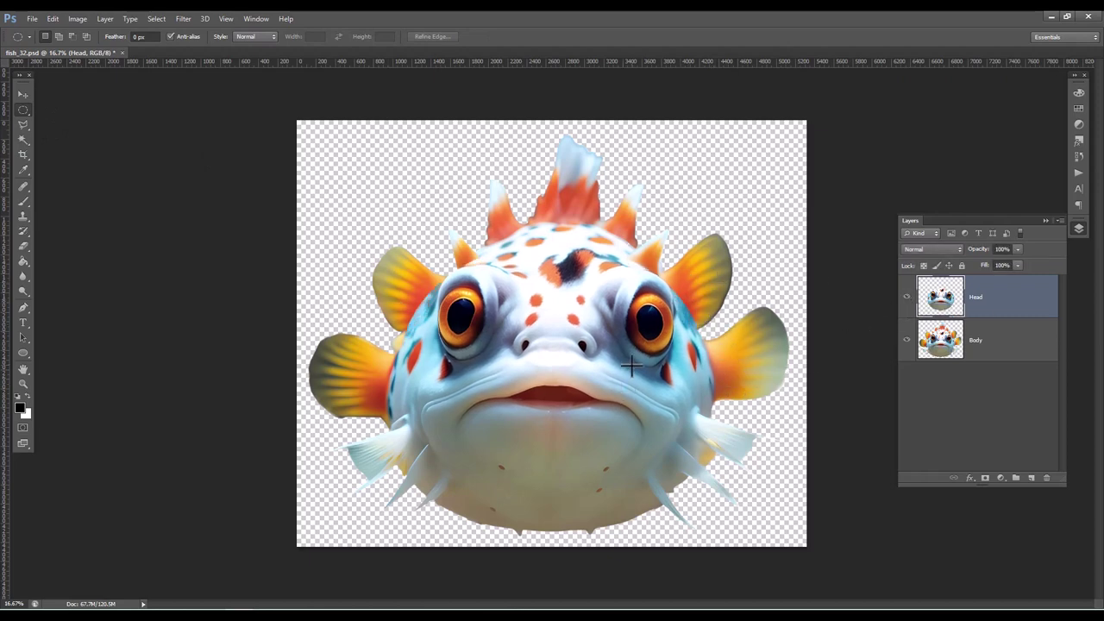
Hide the Head layer and save the Body layer alone as a PNG image in the talking_fish folder
left_click(906, 297)
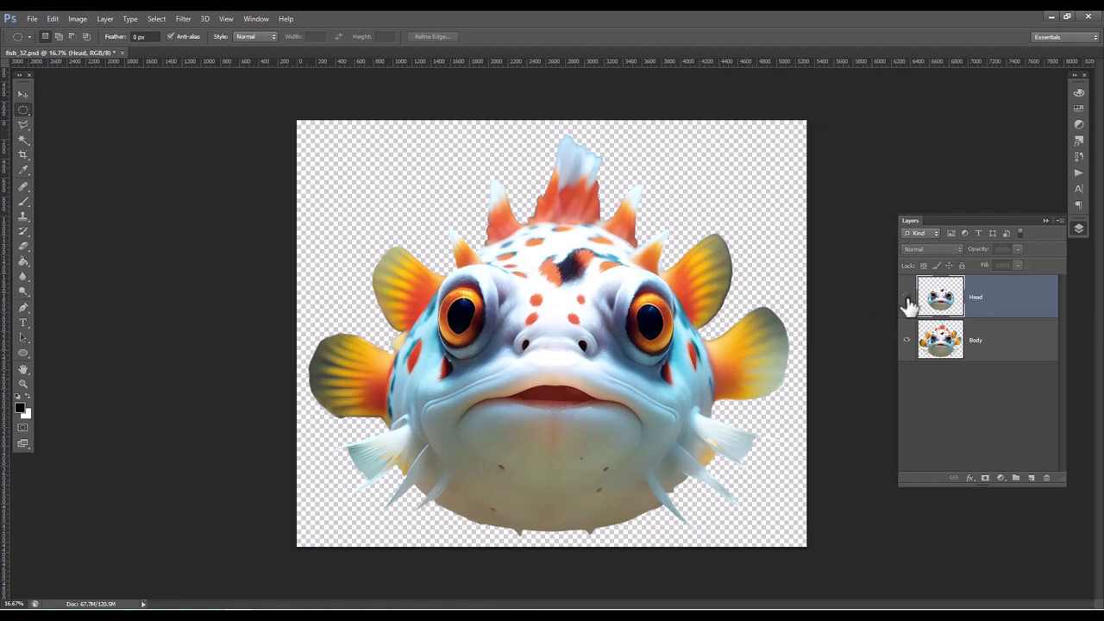
left_click(1000, 347)
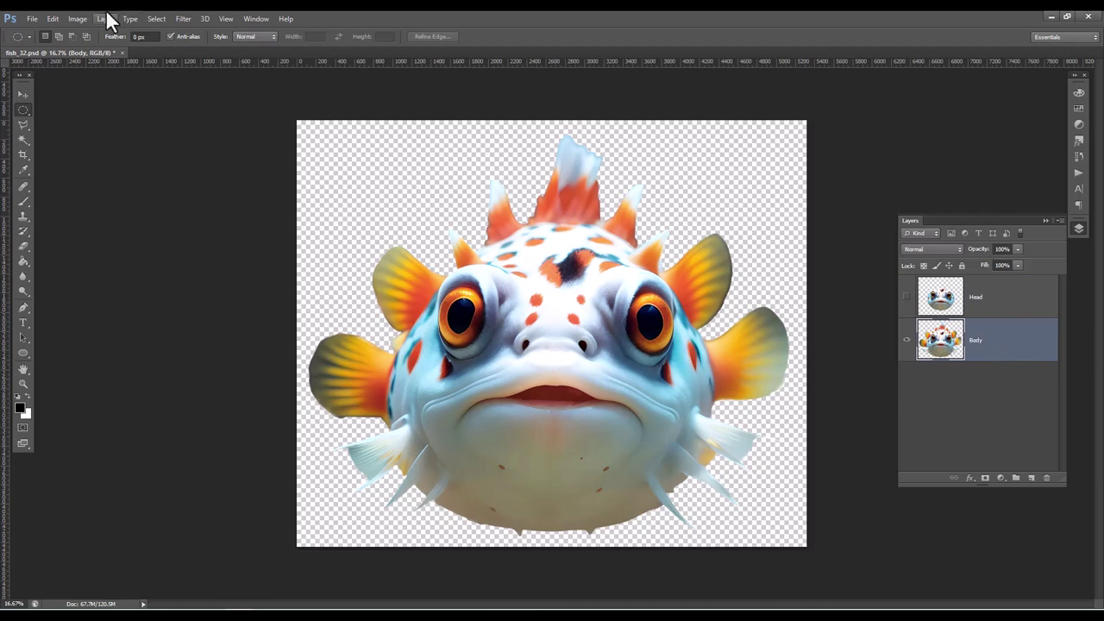
left_click(32, 18)
left_click(68, 157)
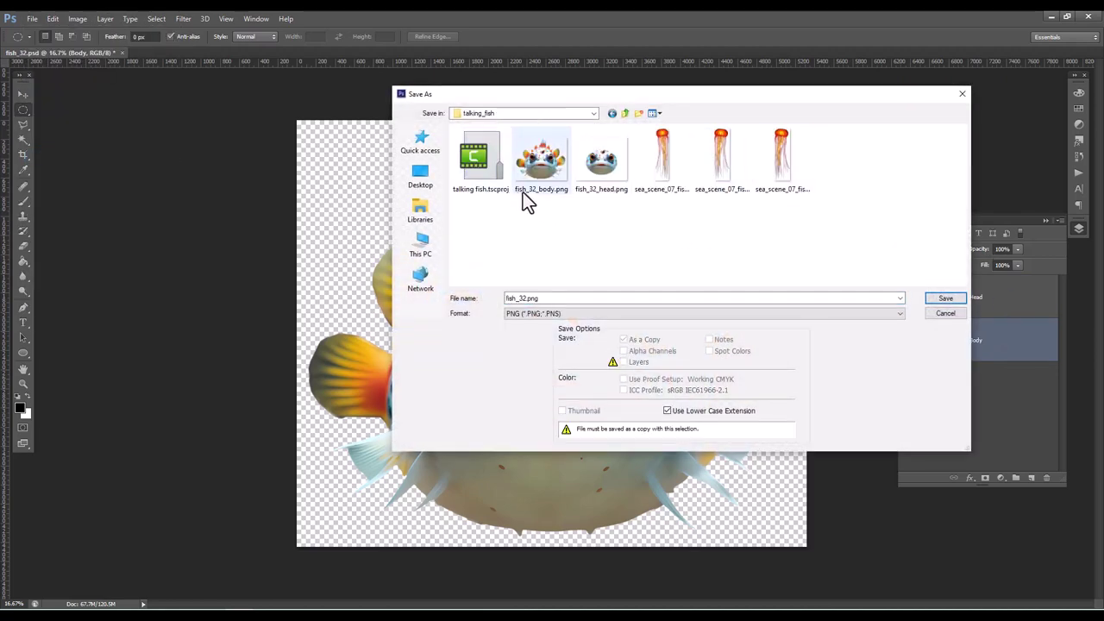
left_click(960, 300)
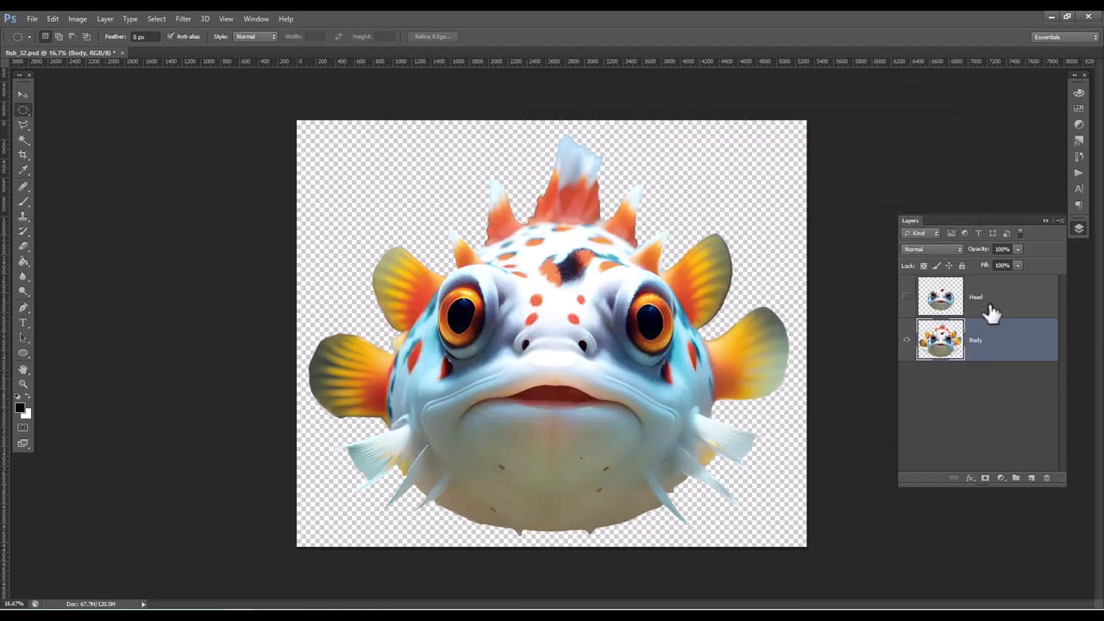
Hide the Body layer, show the Head layer and save it in PNG format as fish_32_head.png in the talking_fish folder
left_click_drag(908, 341, 910, 311)
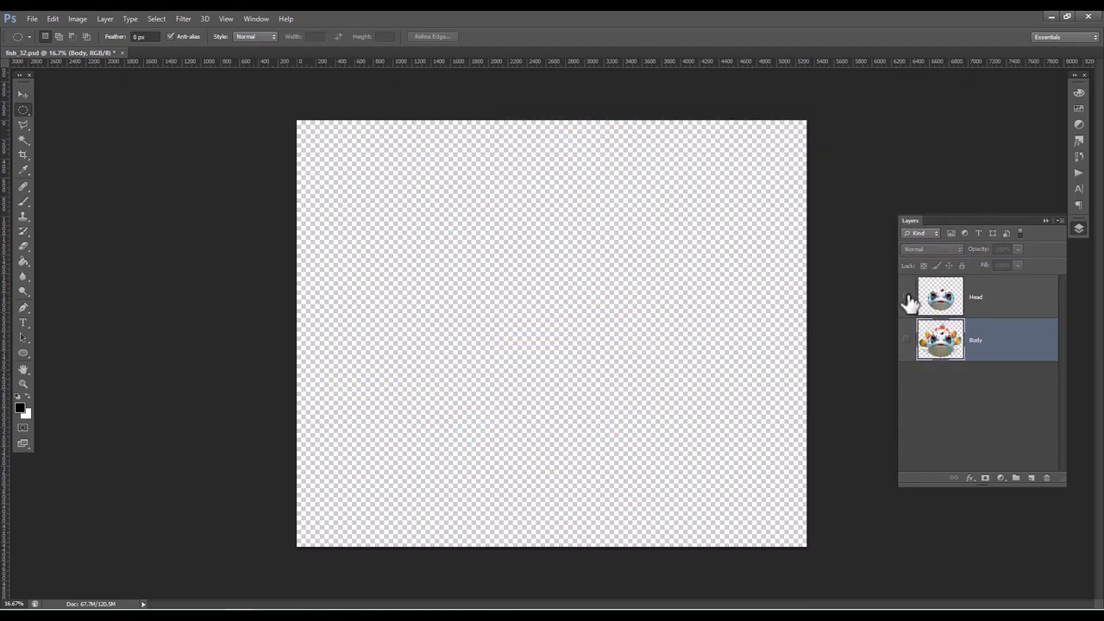
left_click(905, 297)
key("ctrl+shift+s")
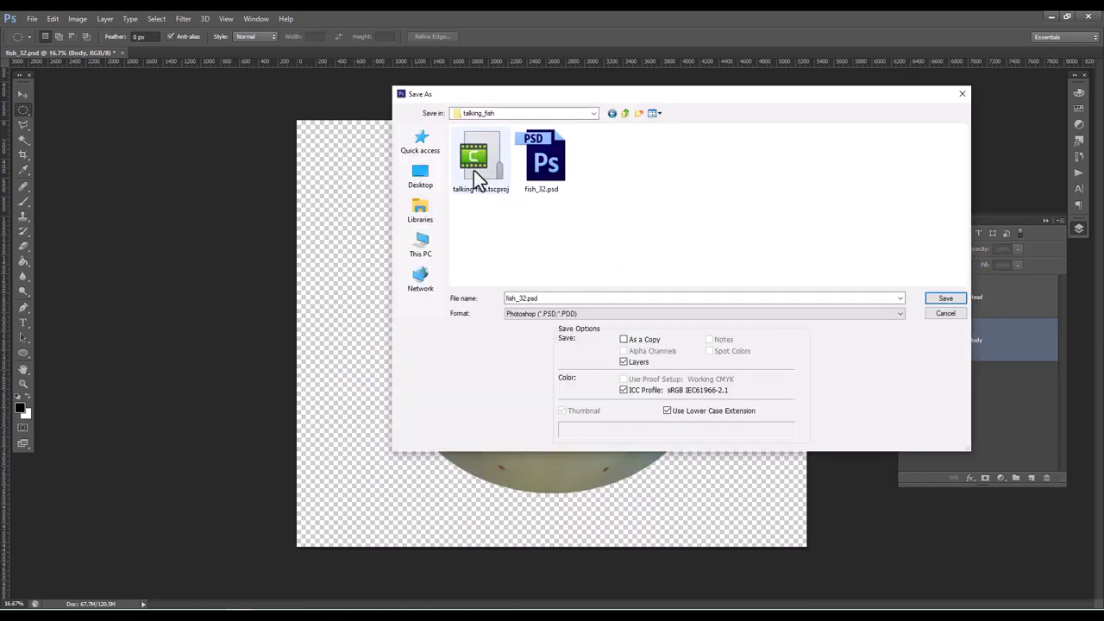
left_click(898, 313)
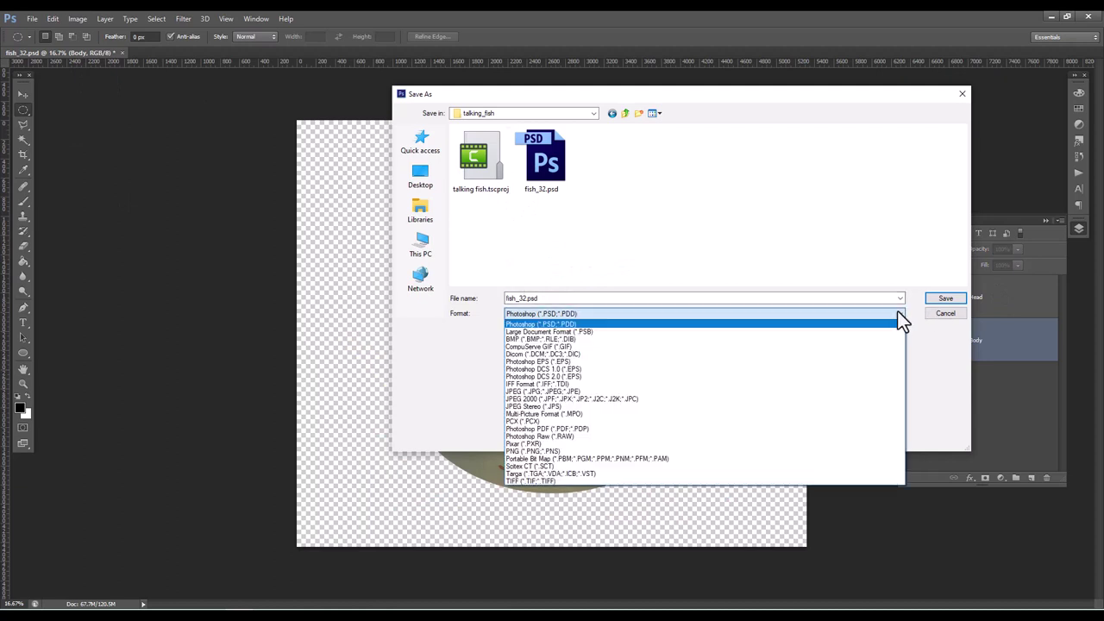
left_click(552, 451)
left_click(603, 164)
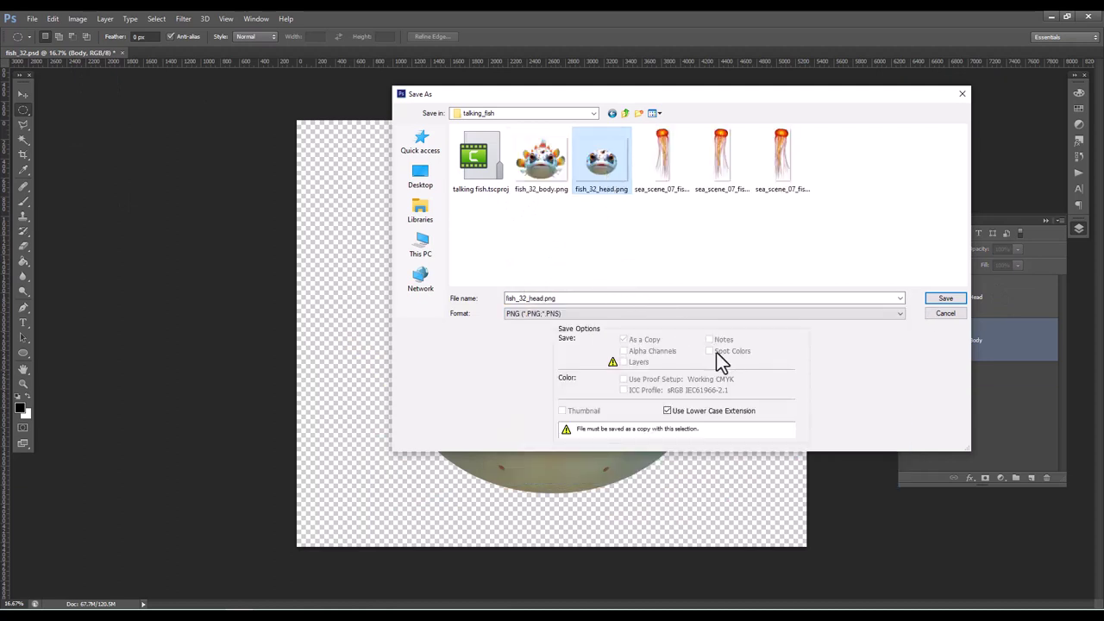
key("Return")
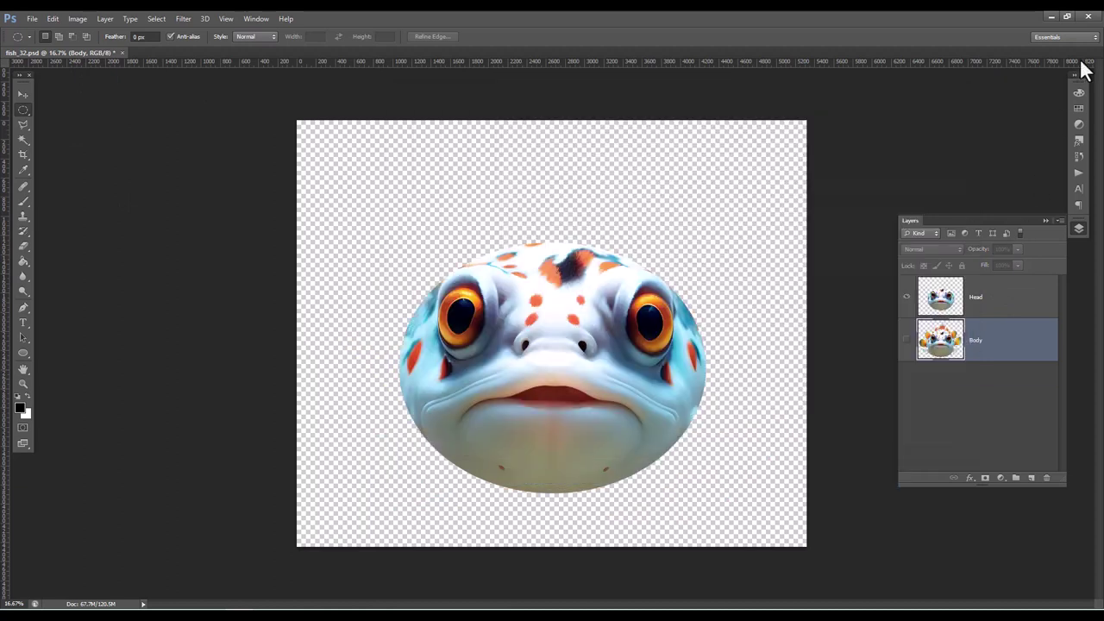
Close fish_32.psd with its changes saved and exit Photoshop
left_click(122, 53)
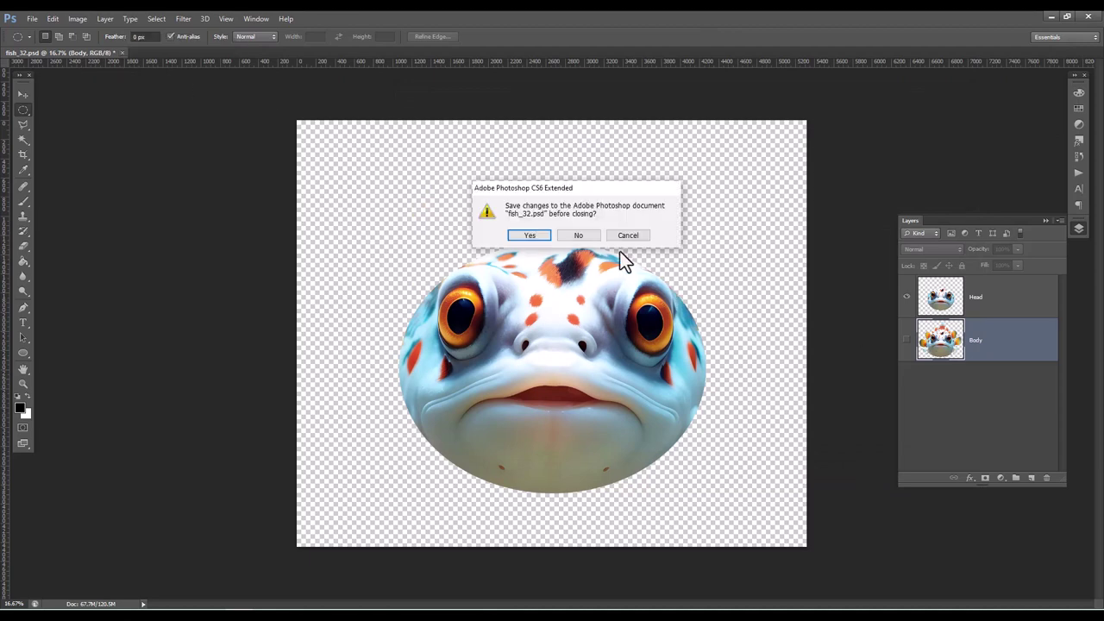
left_click(529, 235)
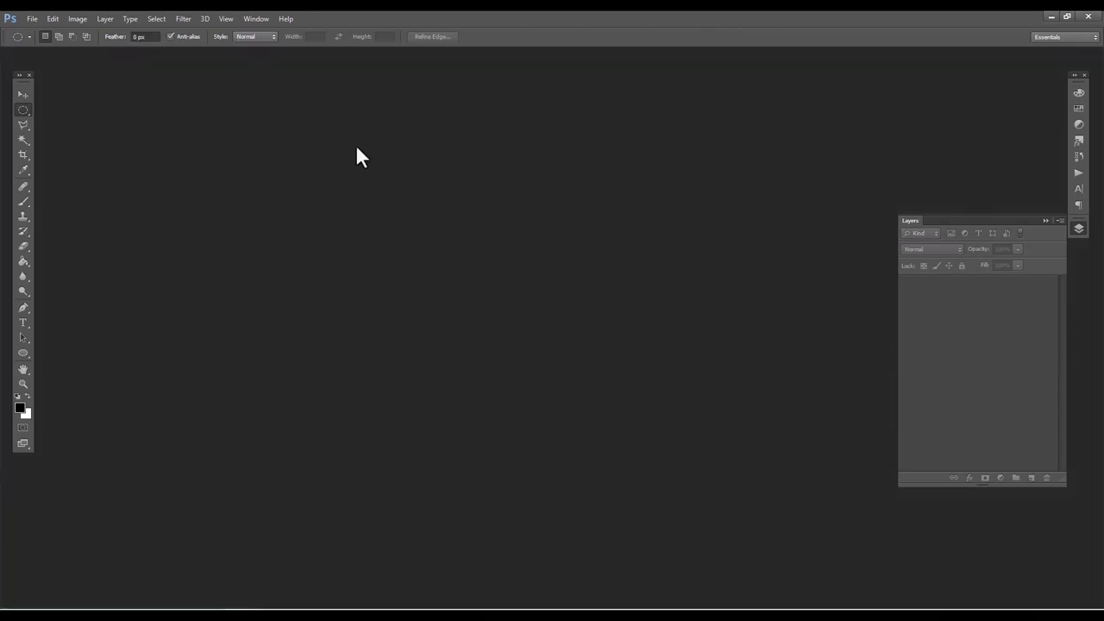
left_click(1089, 16)
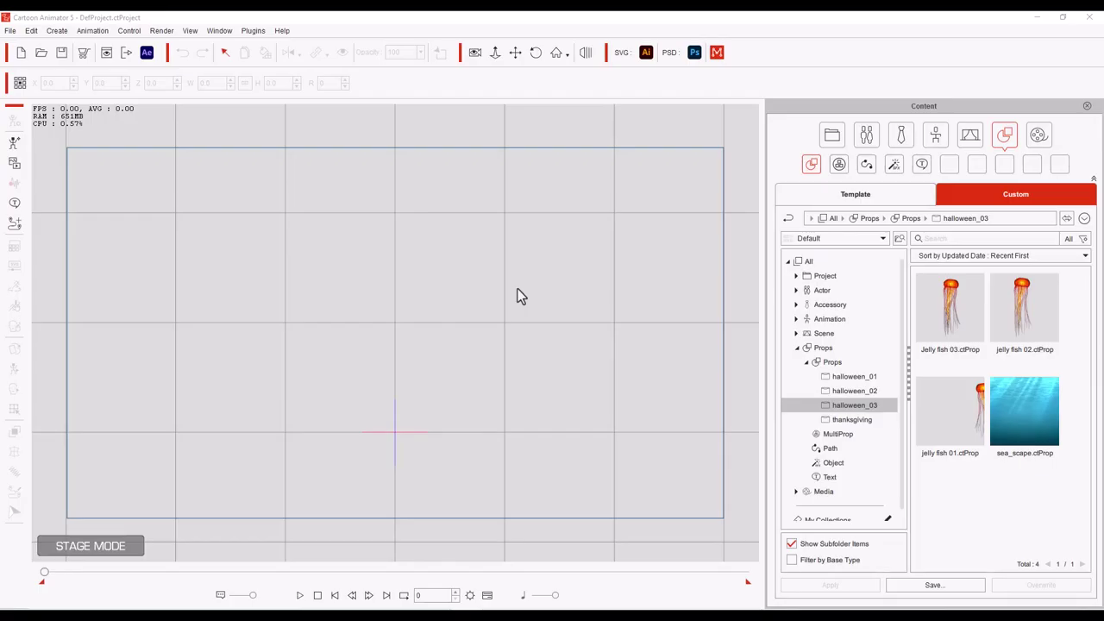
In Cartoon Animator, add the sea_scape prop from the halloween_03 folder to the stage as the backdrop and deselect it
left_click(1017, 421)
left_click(853, 587)
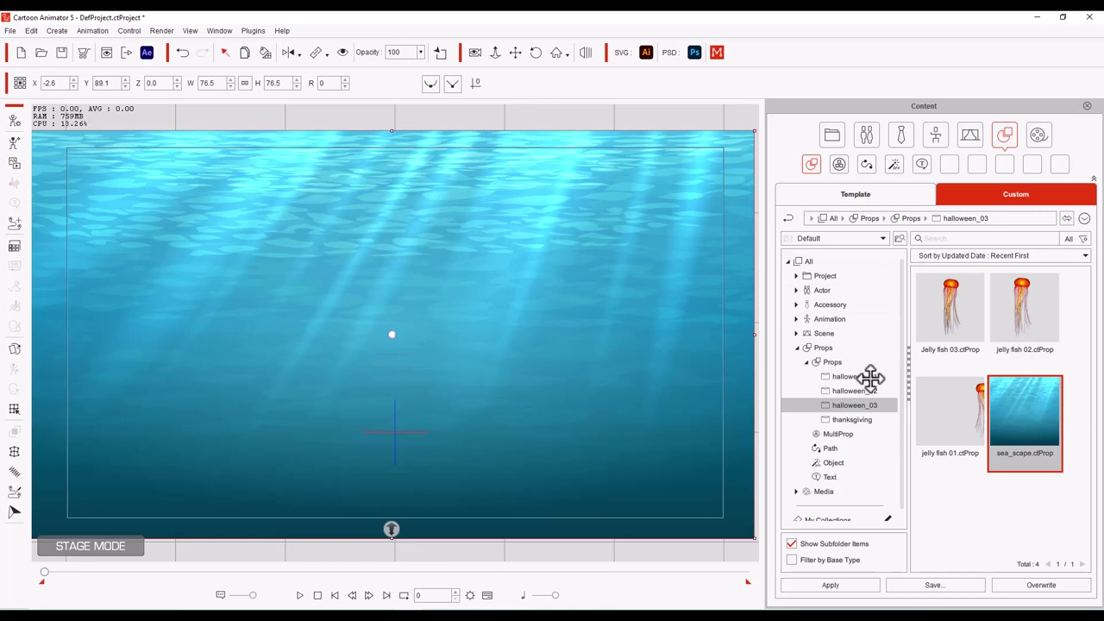
left_click(717, 128)
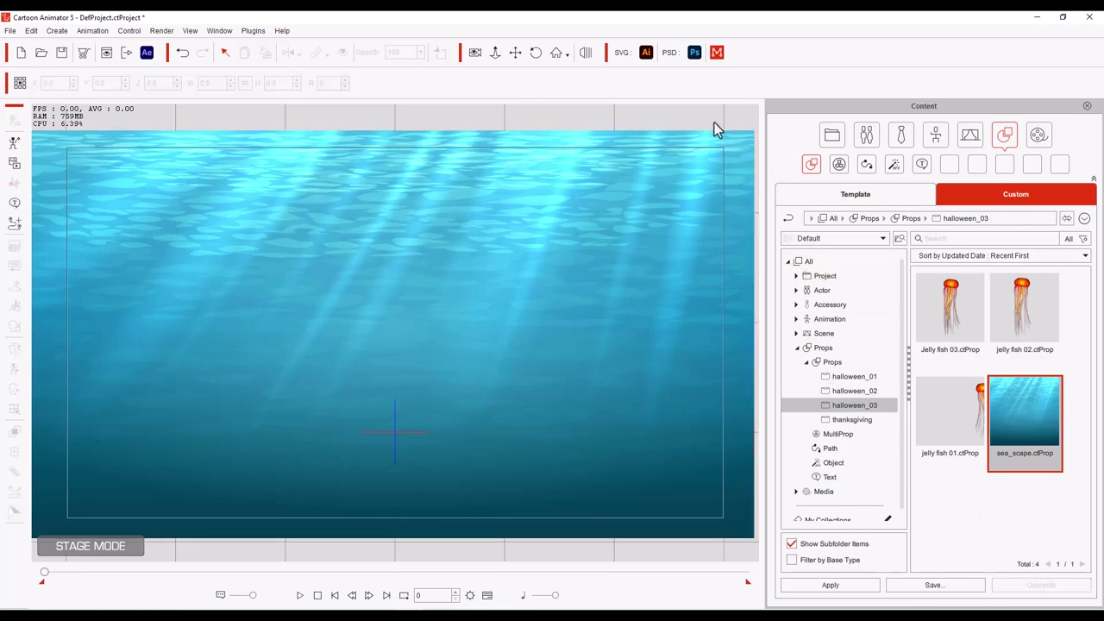
Add the jelly fish 01 prop to the underwater scene and deselect it
left_click(949, 421)
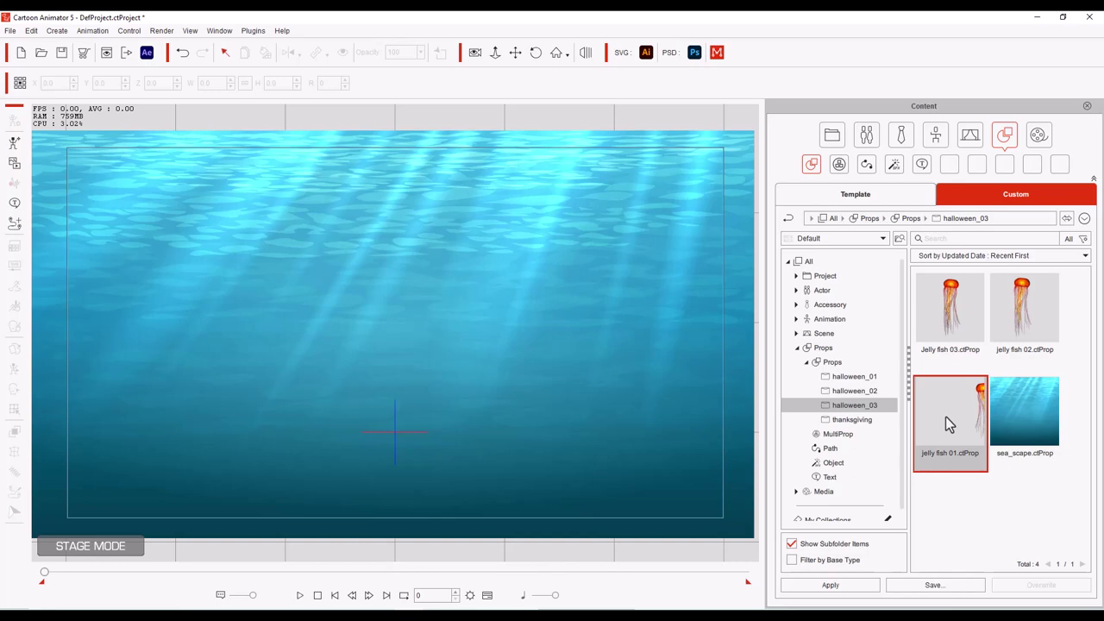
left_click(833, 586)
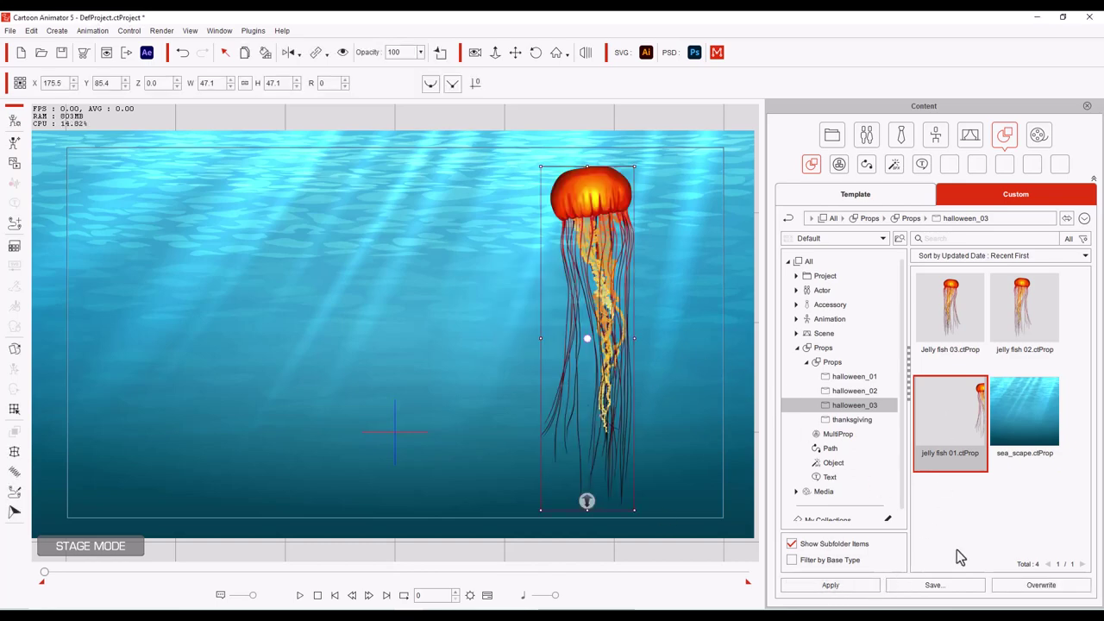
left_click(735, 562)
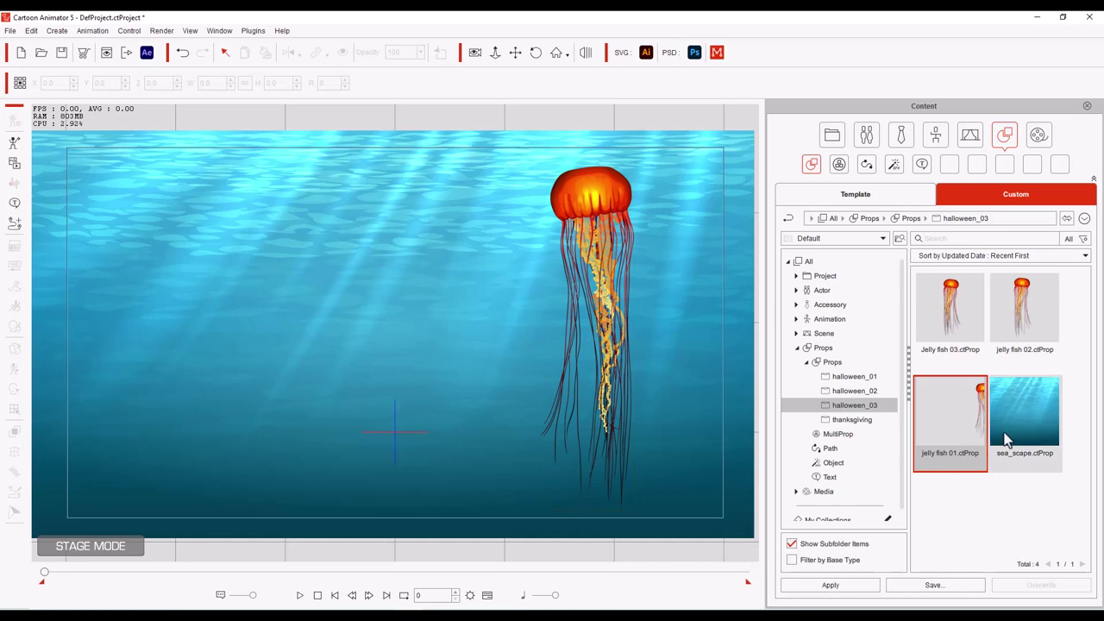
Add the jelly fish 02 prop to the scene and move it left to about X -91, Y 95
left_click(1026, 315)
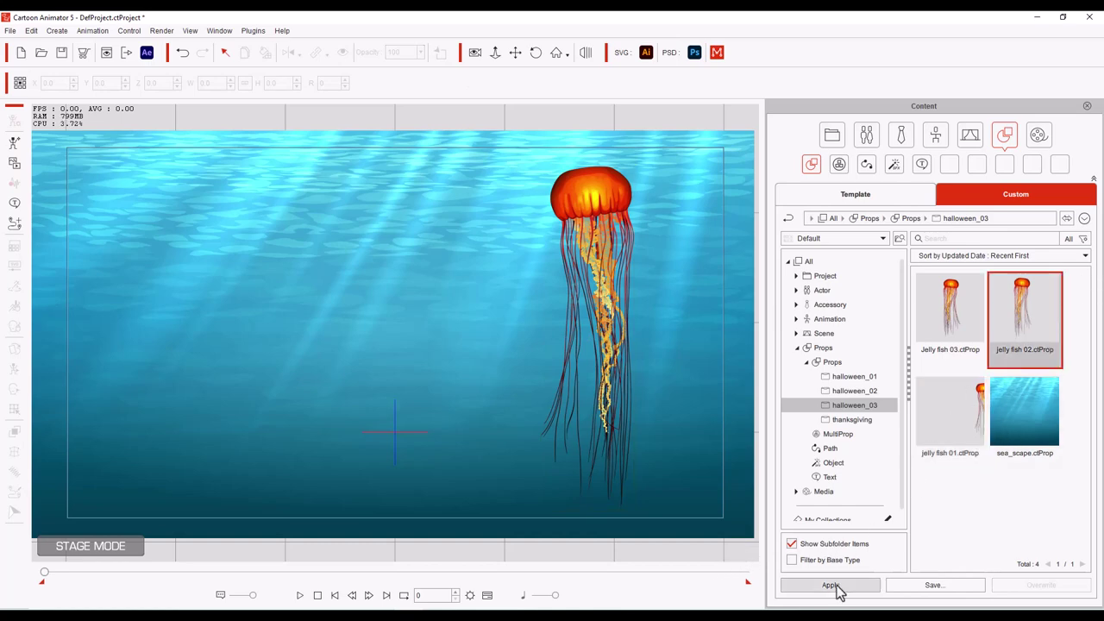
left_click(834, 586)
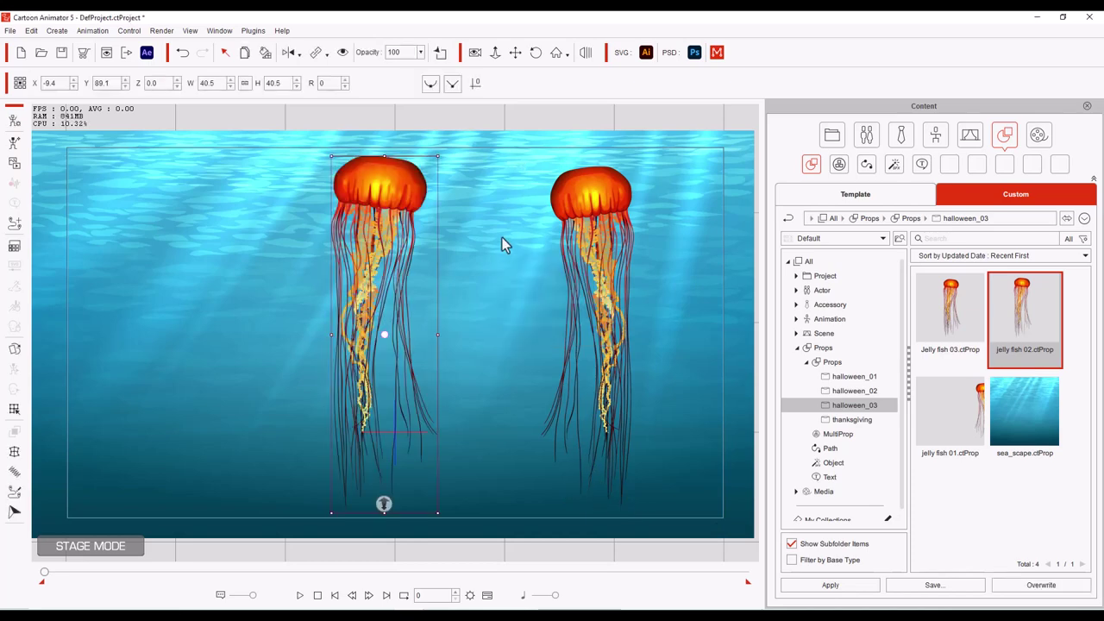
left_click_drag(387, 190, 298, 183)
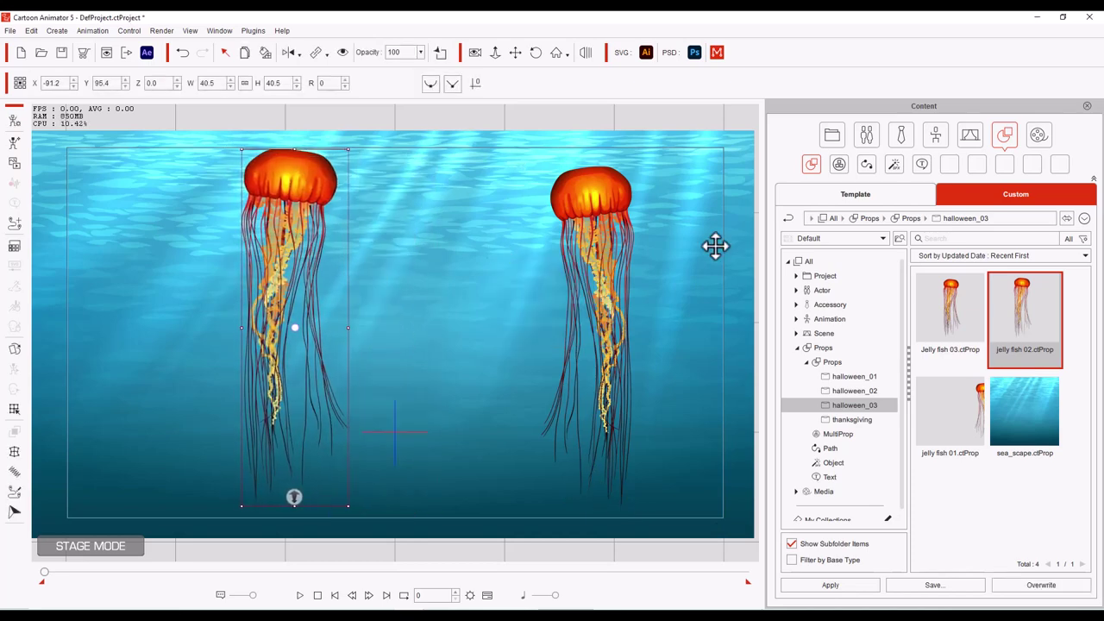
Add the jelly fish 03 prop and place it beside the large jellyfish at about X -36, Y 159
left_click(645, 126)
left_click(954, 315)
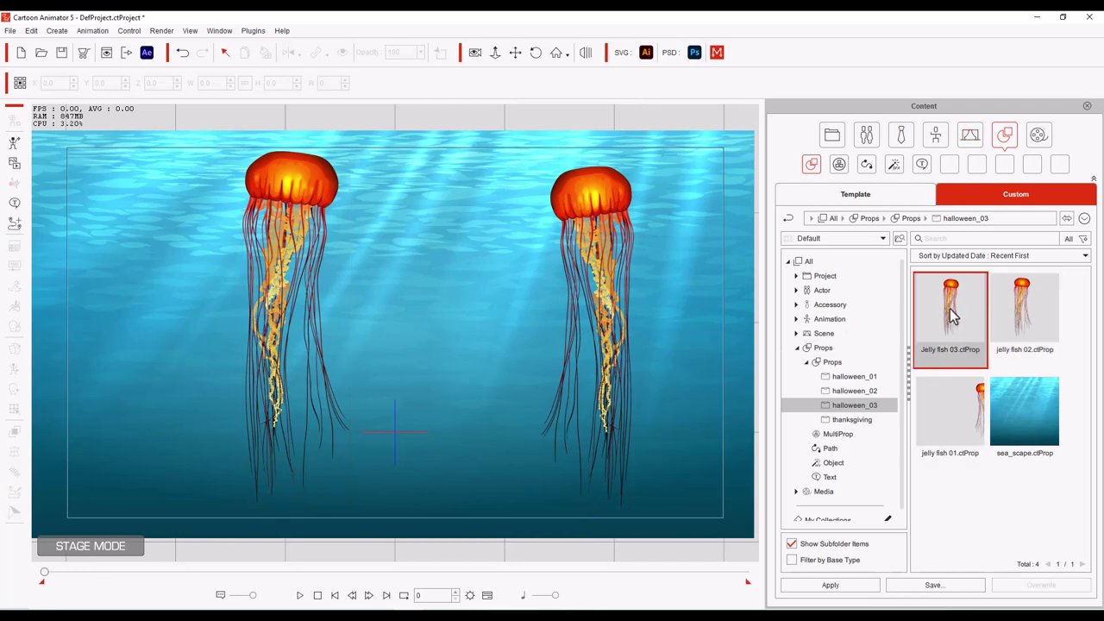
left_click_drag(458, 163, 392, 255)
In the 3D view, bring the large jellyfish on the left forward to about Z 13 and the small one to about Z 4
key("ctrl+3")
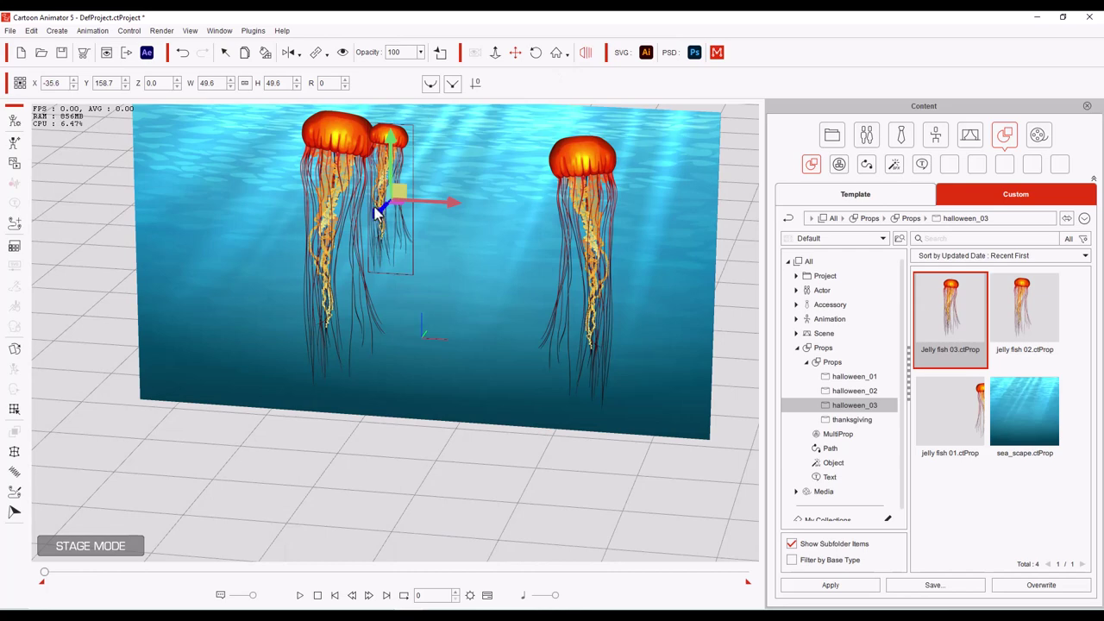
left_click_drag(701, 263, 702, 315)
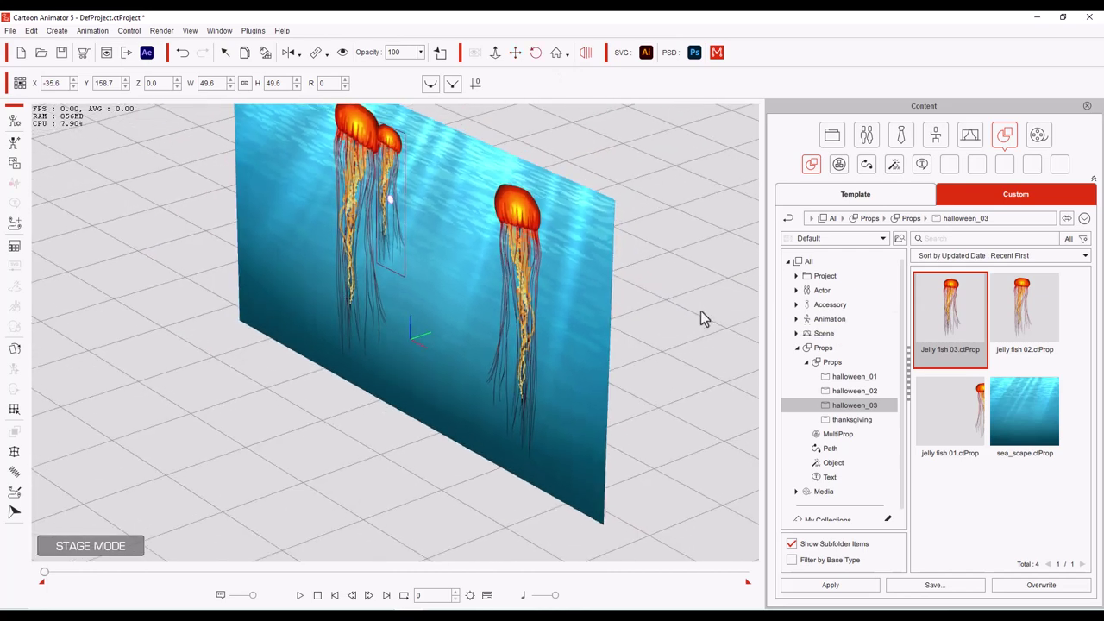
left_click(366, 136)
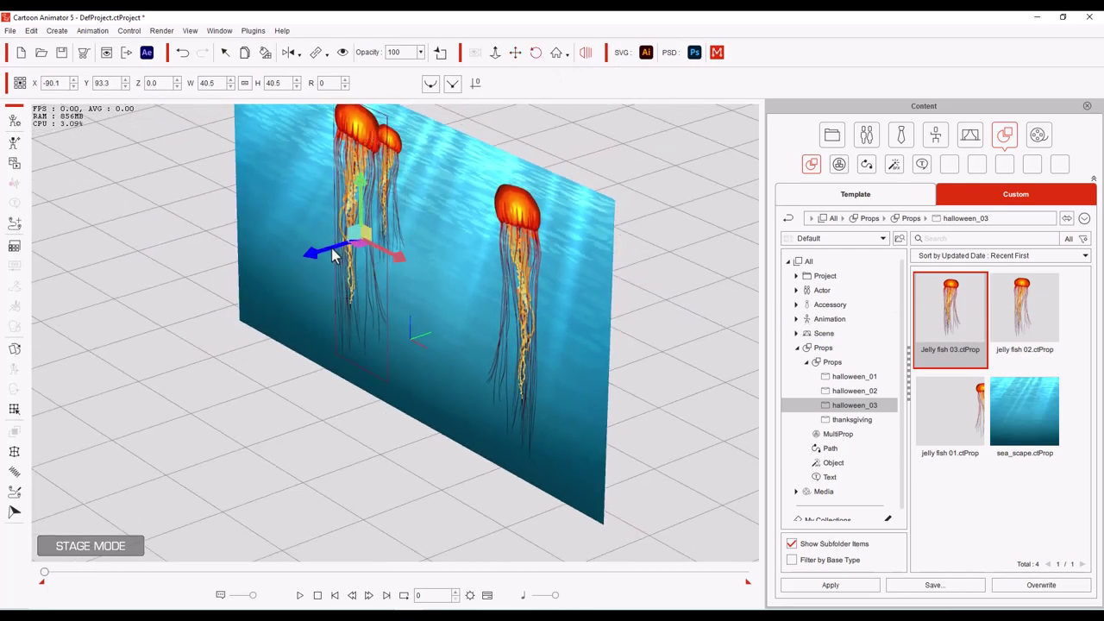
left_click_drag(314, 259, 303, 253)
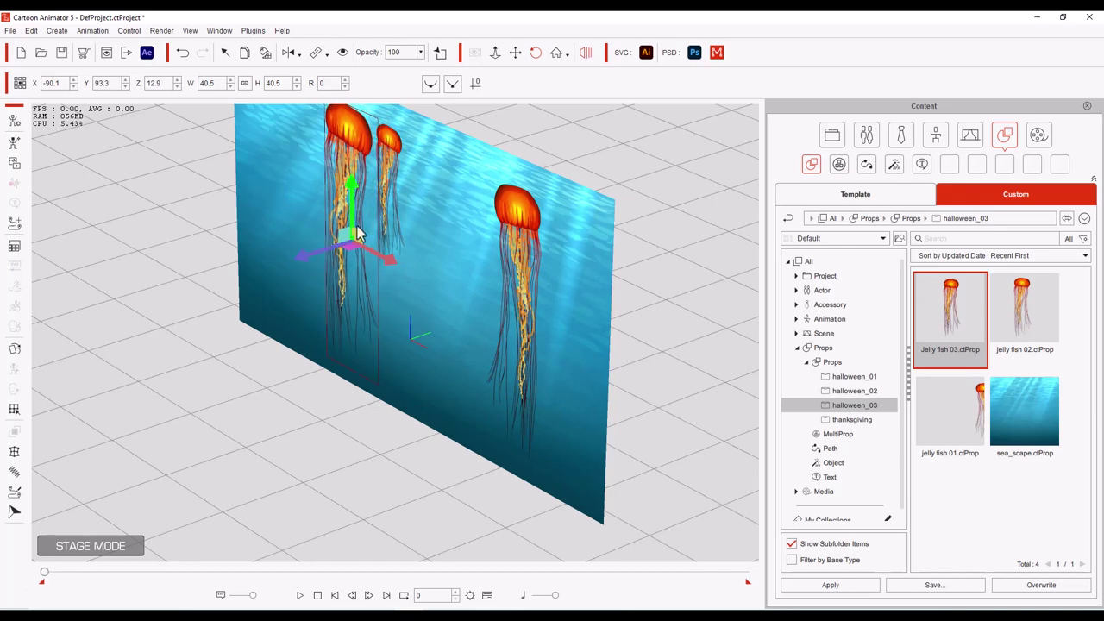
left_click(397, 142)
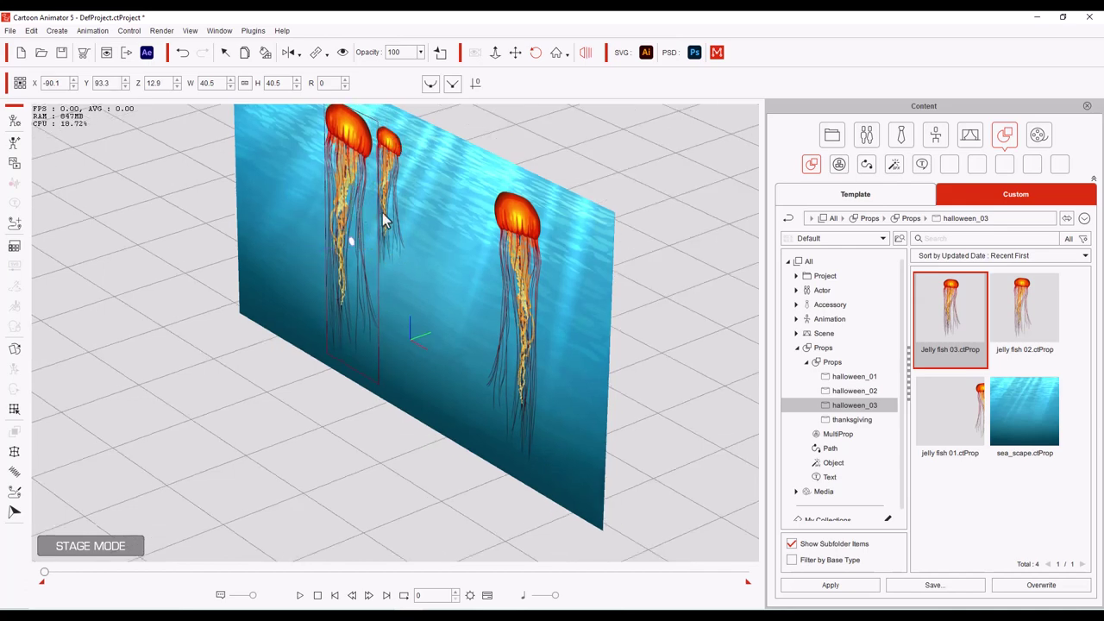
left_click_drag(345, 216, 337, 219)
Push the sea backdrop back in depth to about Z -27 and the small jellyfish back to about Z -10
left_click(552, 244)
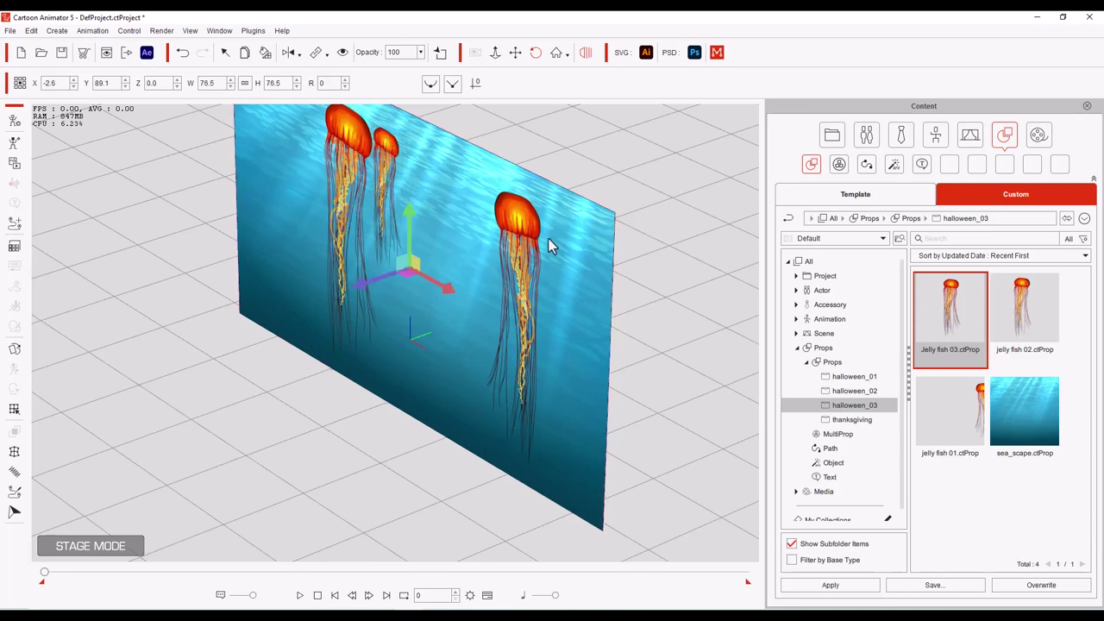
left_click_drag(364, 295, 382, 279)
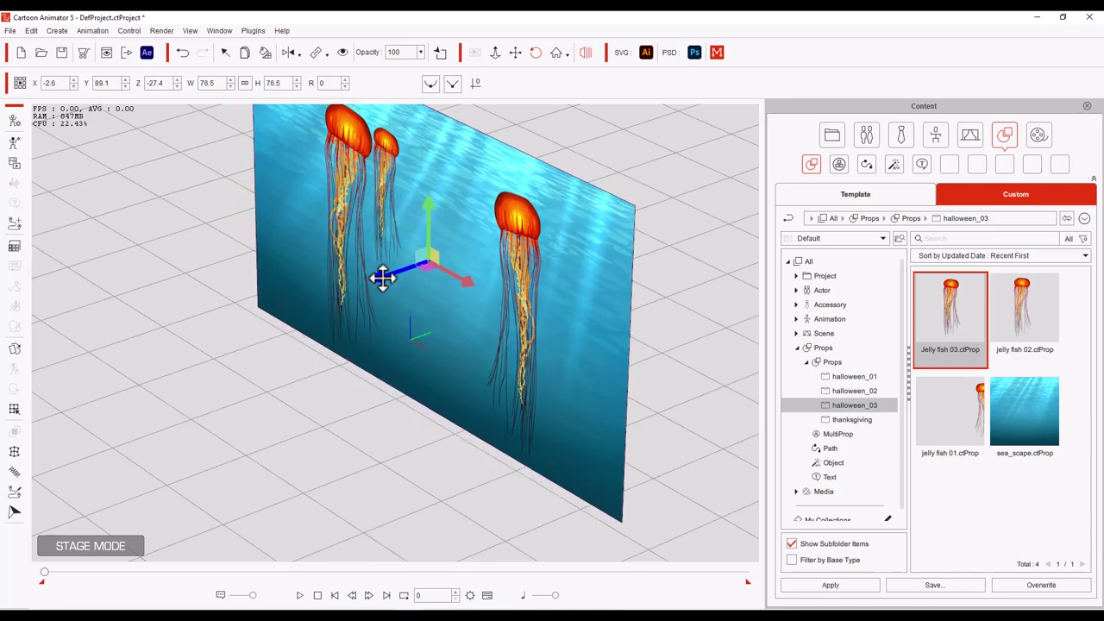
left_click(390, 153)
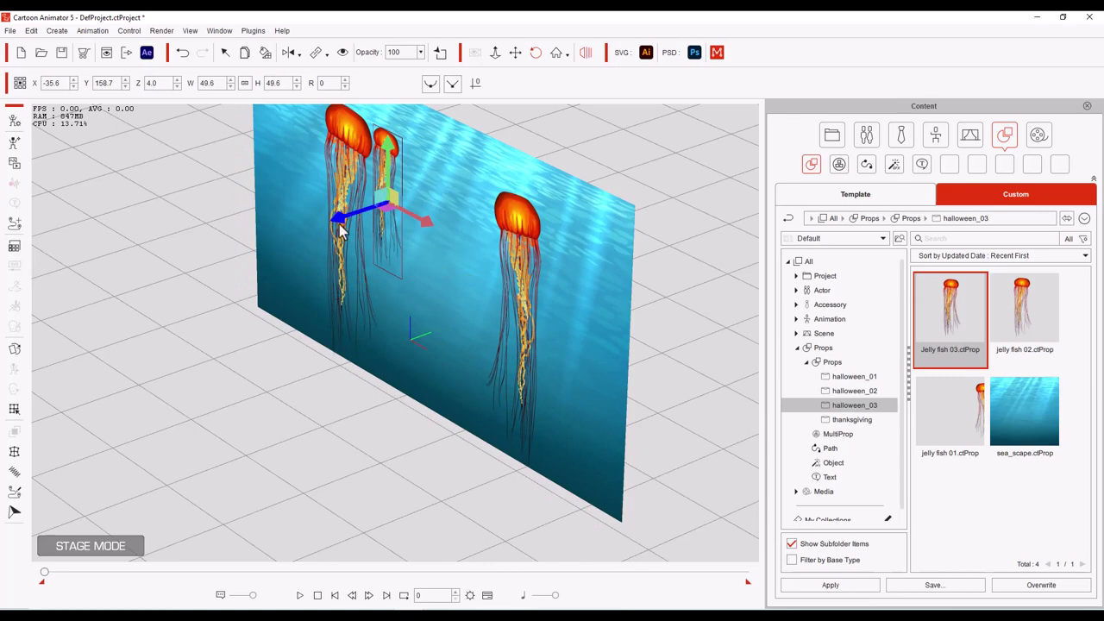
left_click_drag(341, 223, 366, 227)
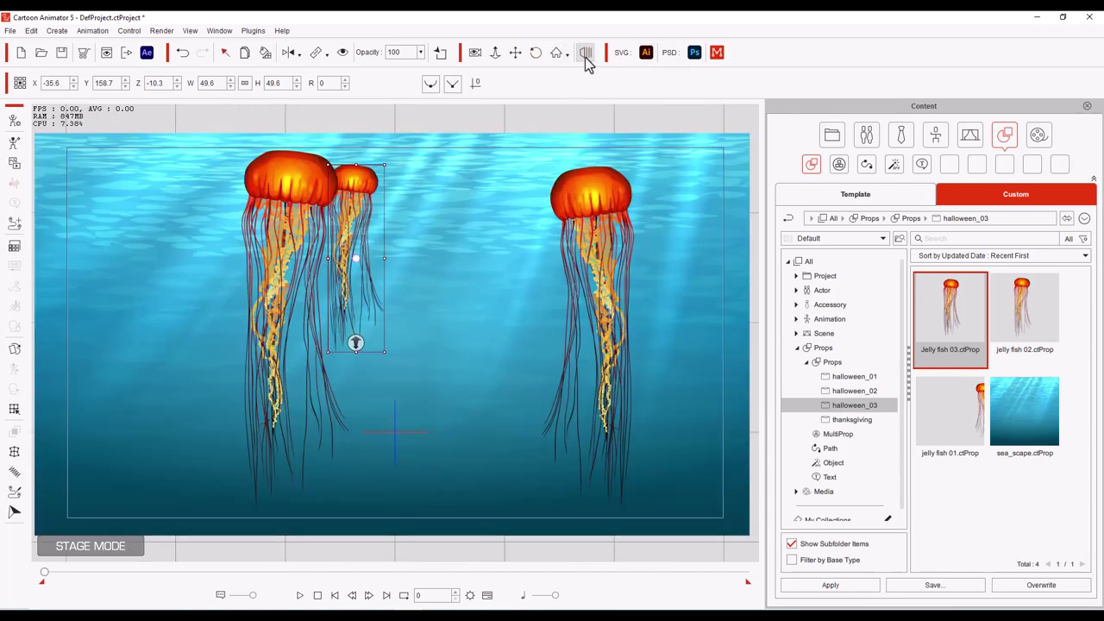
Leave the 3D view and save the project as talking_fish
left_click(586, 53)
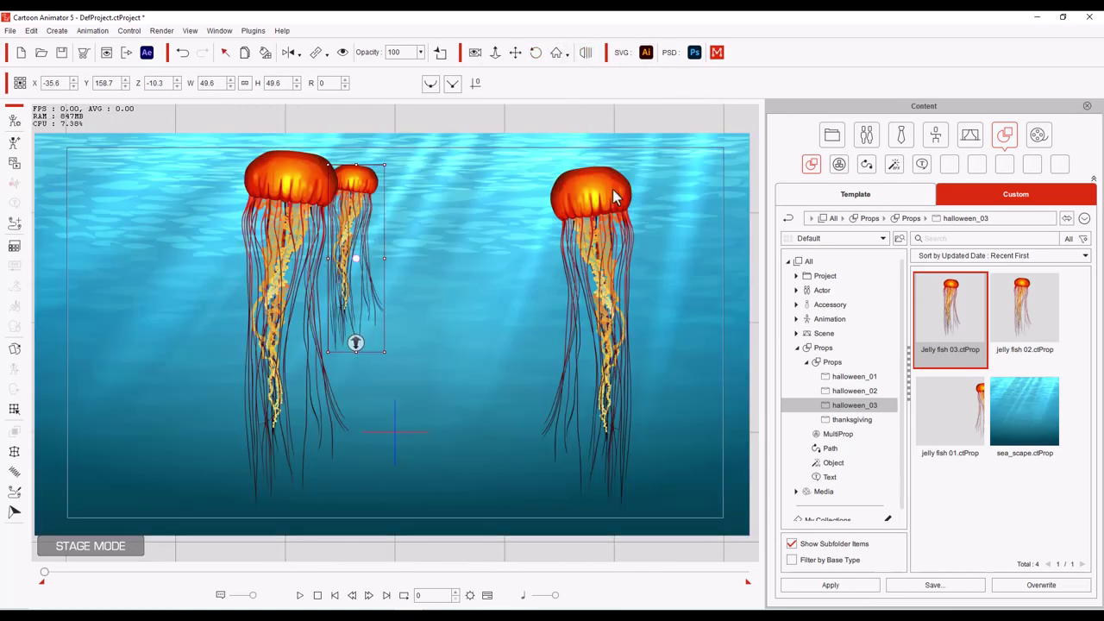
left_click(464, 352)
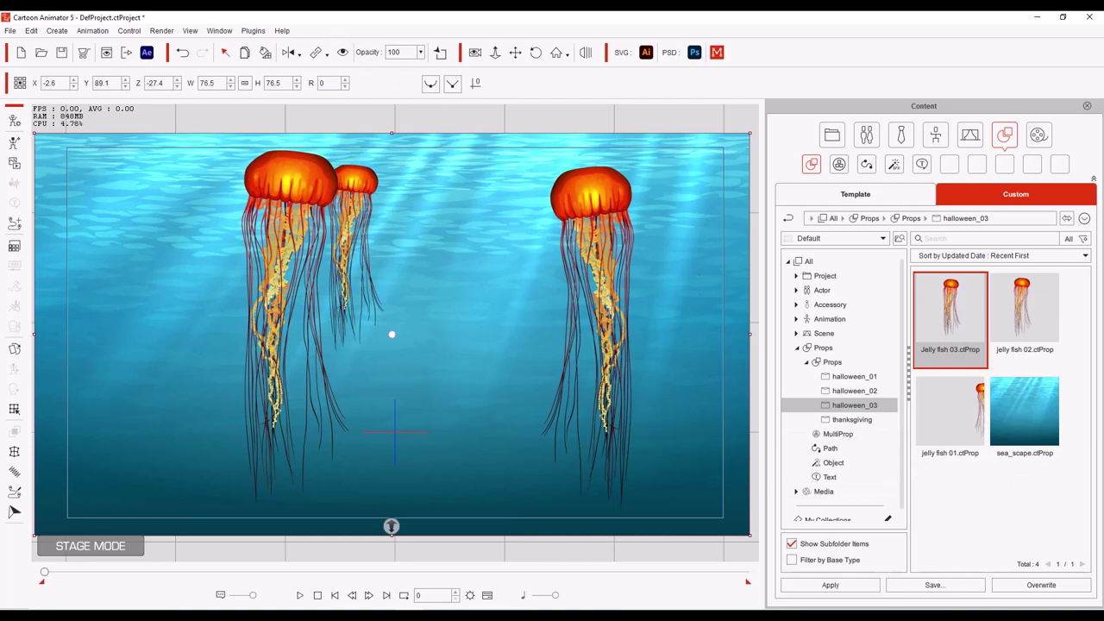
left_click(10, 33)
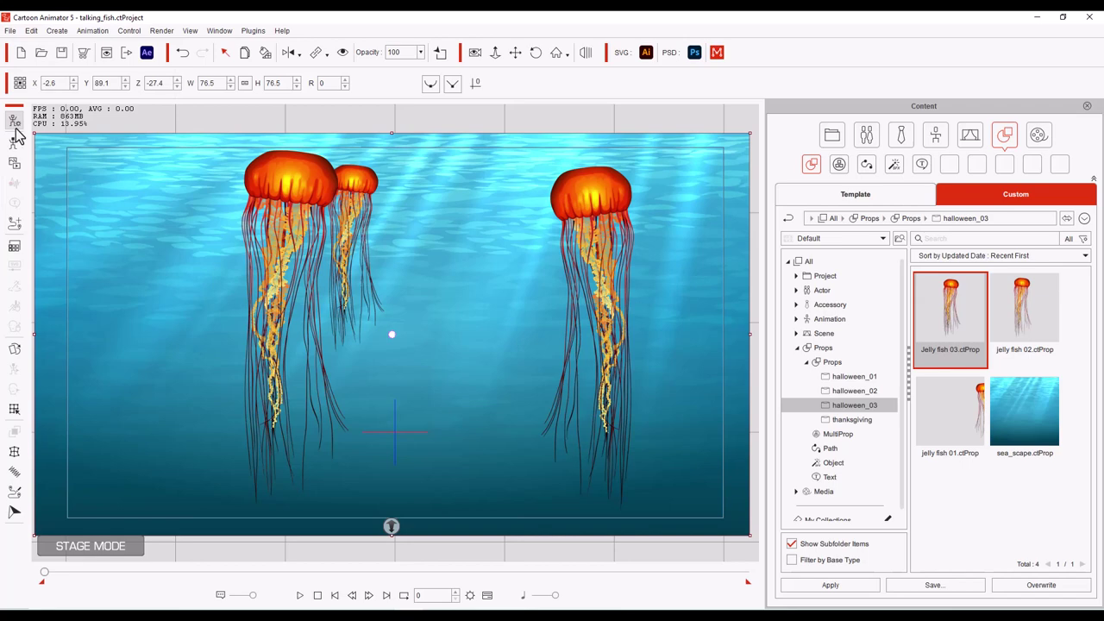
Create a new character from fish_32_body.png in the talking_fish folder
left_click(15, 134)
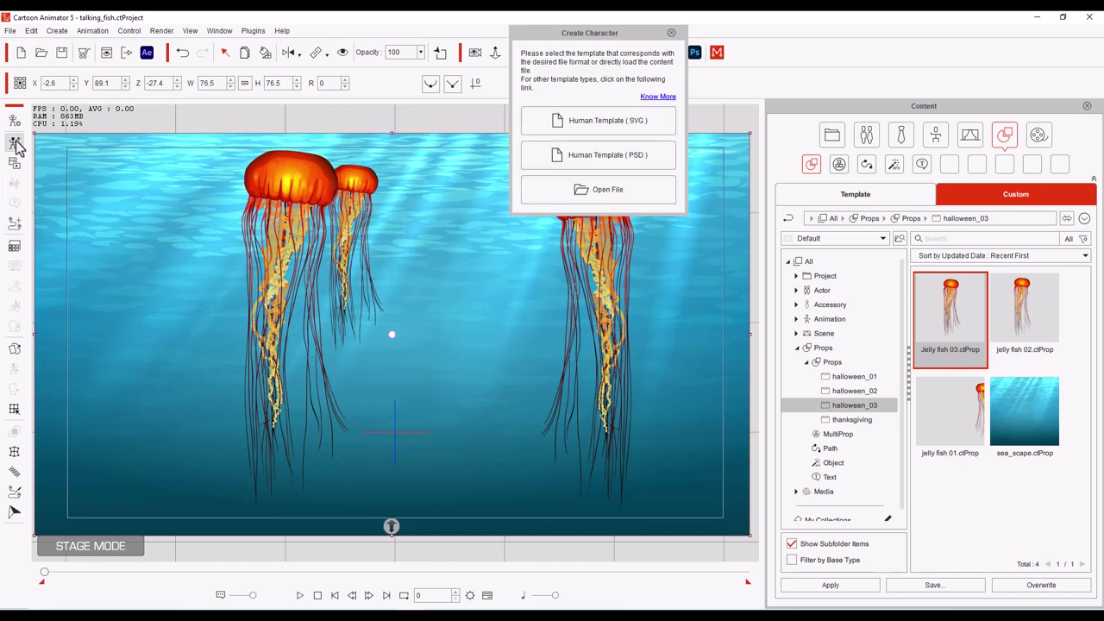
left_click(593, 195)
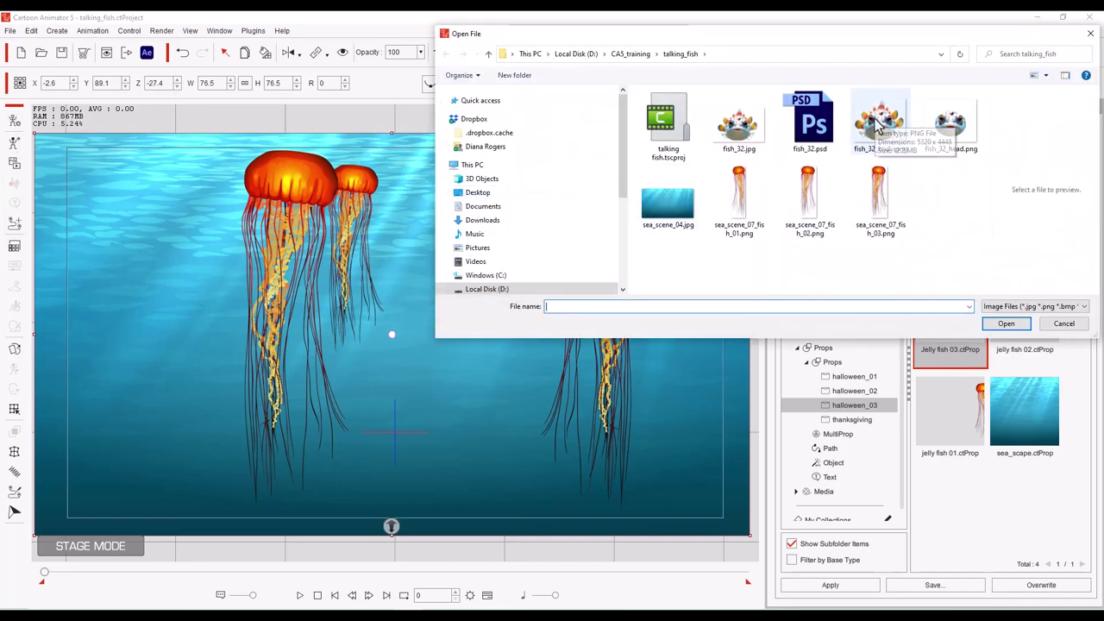
left_click(879, 123)
left_click(1006, 324)
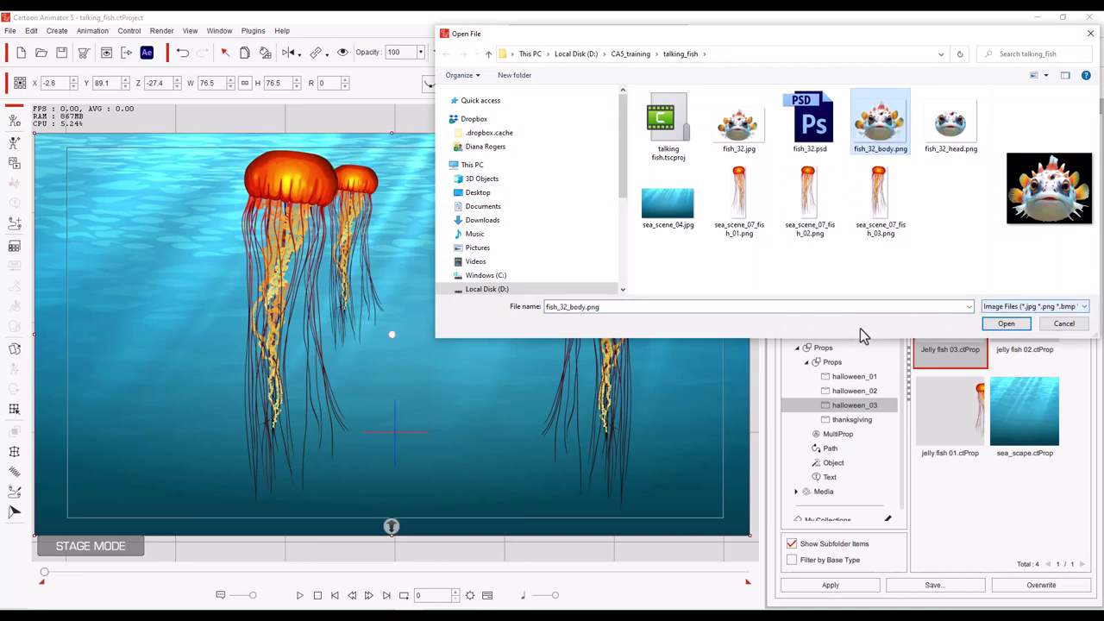
left_click(497, 364)
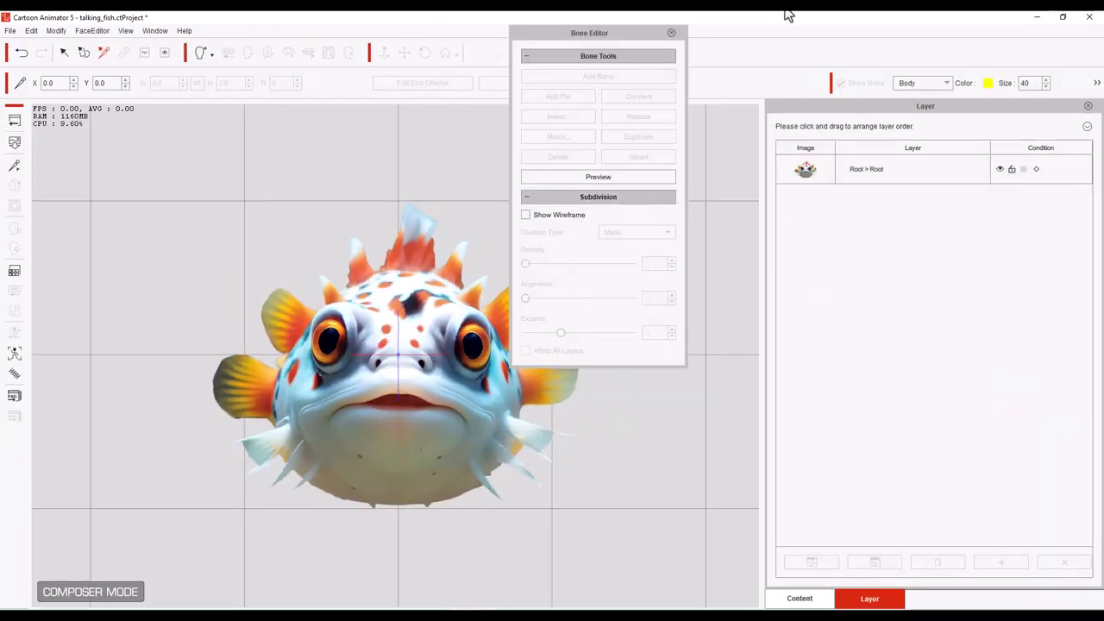
Move the Bone Editor window clear of the fish, keeping its Bone Tools section expanded
left_click_drag(615, 35, 696, 41)
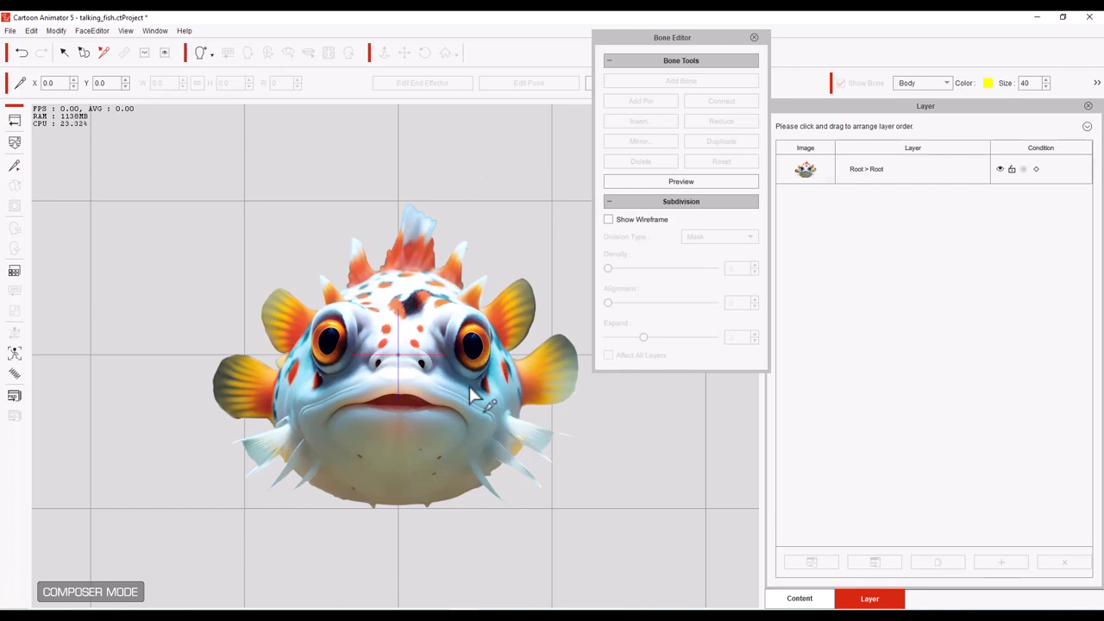
left_click(609, 61)
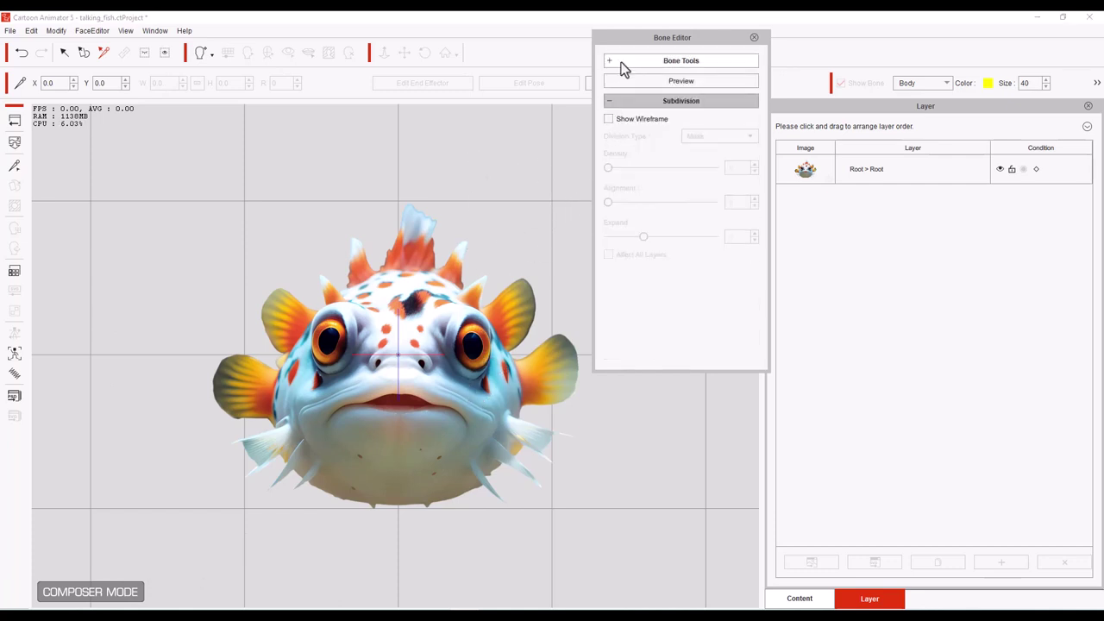
left_click(608, 62)
Add a bone to the fish body image, running from the bottom centre of the belly to the base of the lower left fin
left_click(414, 291)
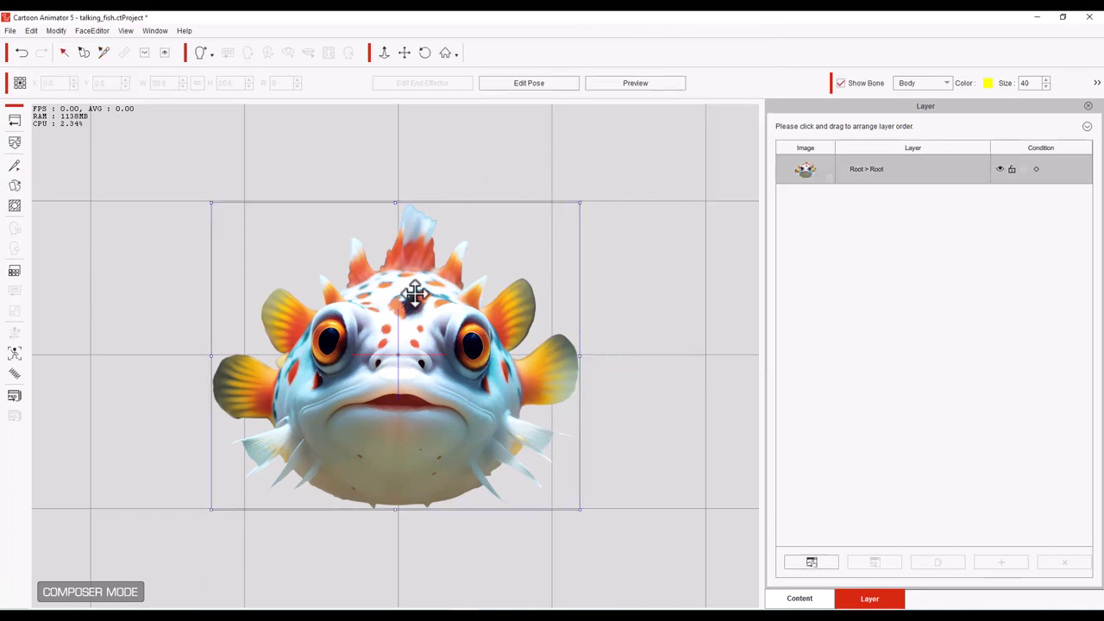
left_click(14, 168)
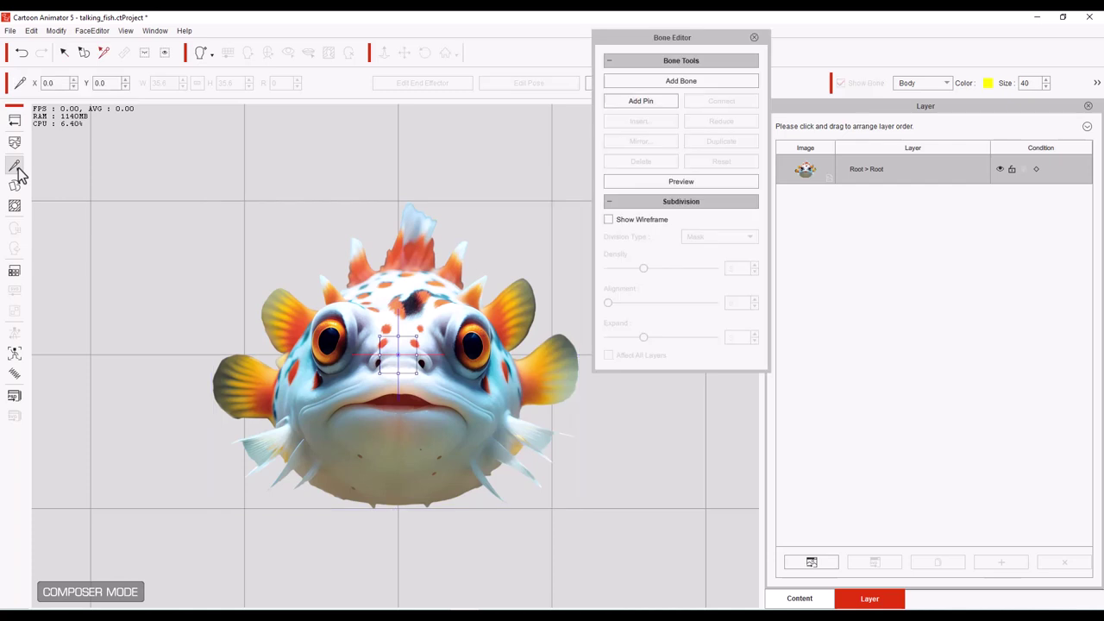
left_click(692, 82)
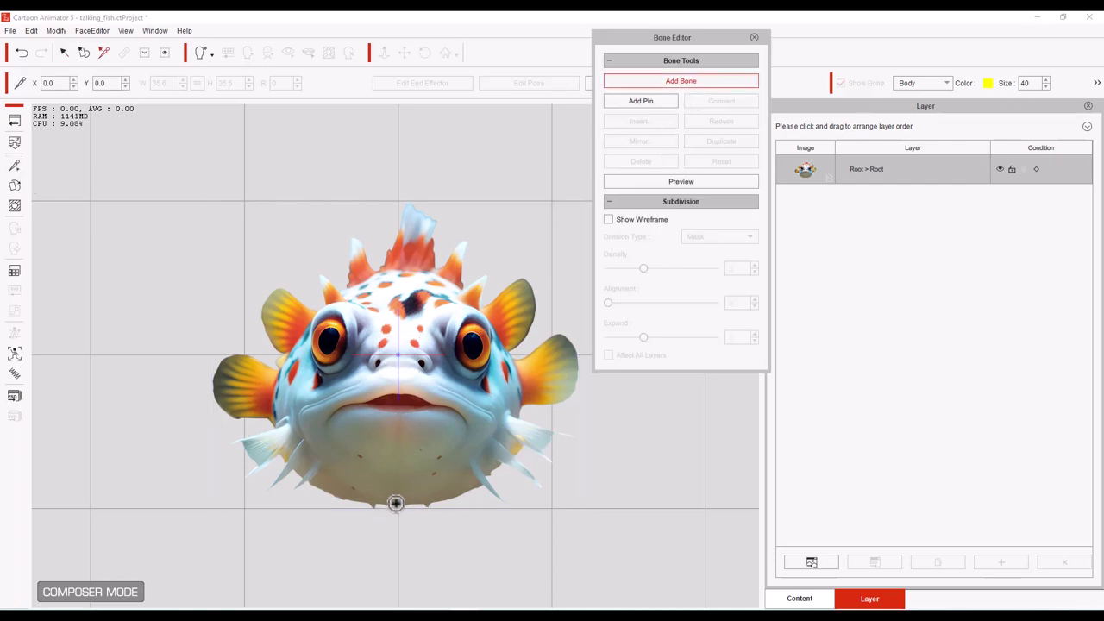
left_click_drag(396, 504, 276, 396)
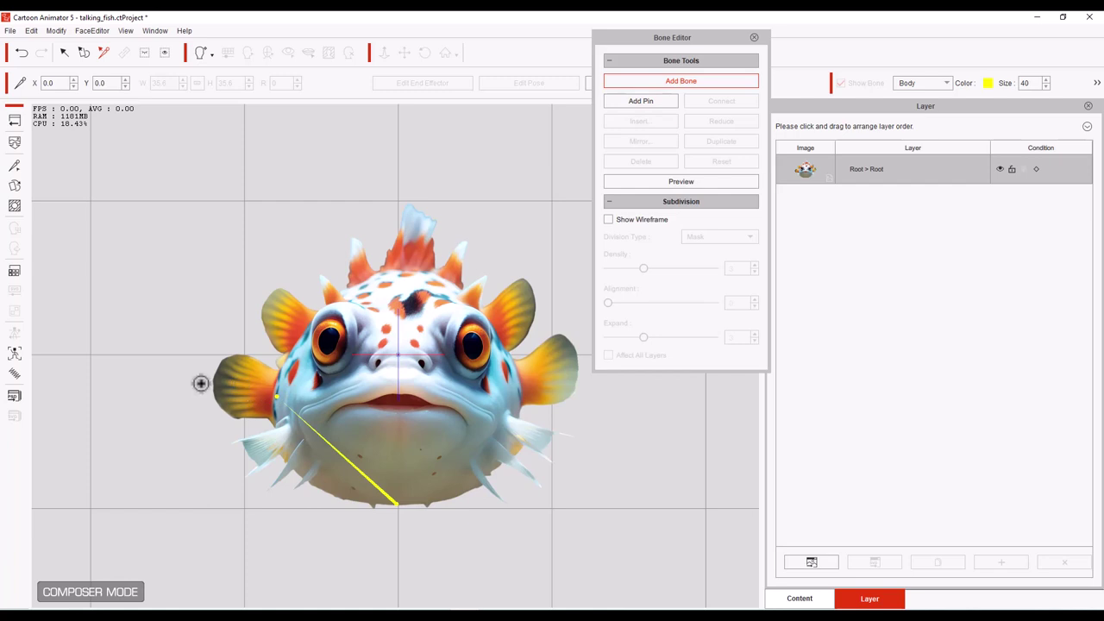